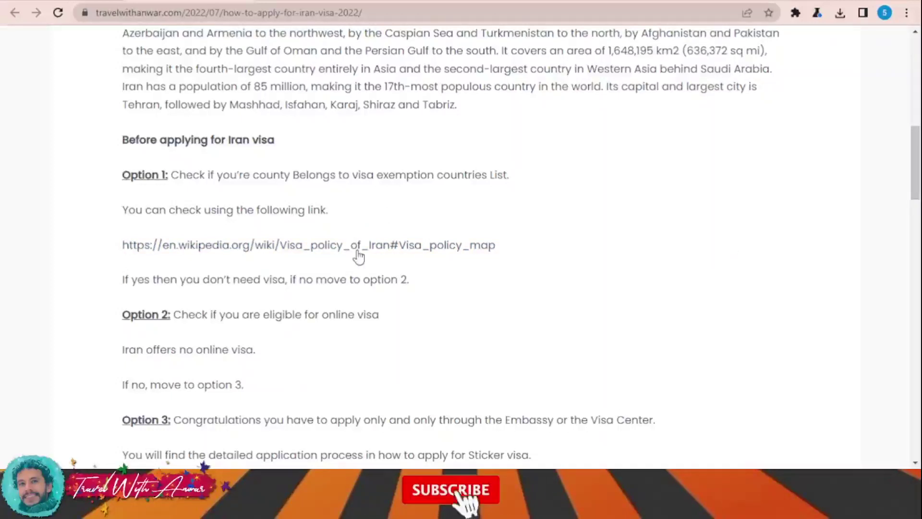
Follow the Wikipedia Visa_policy_of_Iran#Visa_policy_map link under Option 1
click(247, 244)
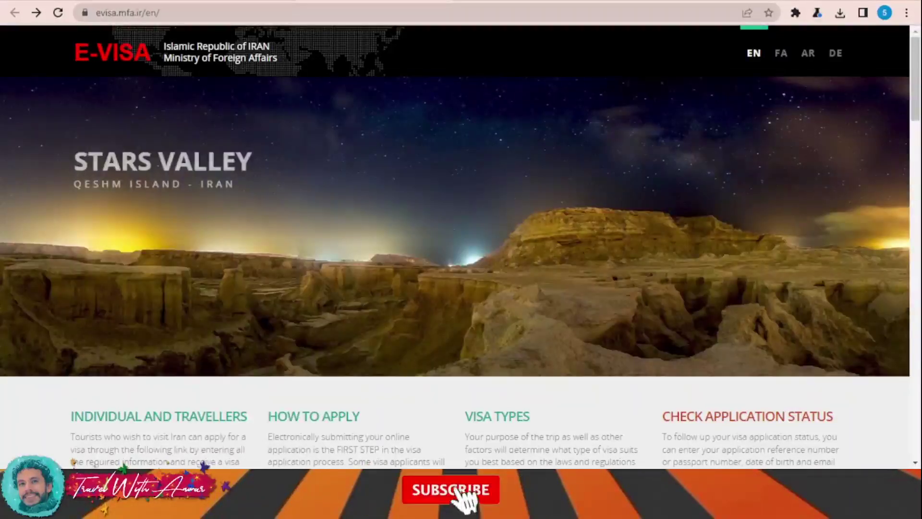
On the E-Visa request page, begin a new online visa application
scroll(496, 282, down, 5)
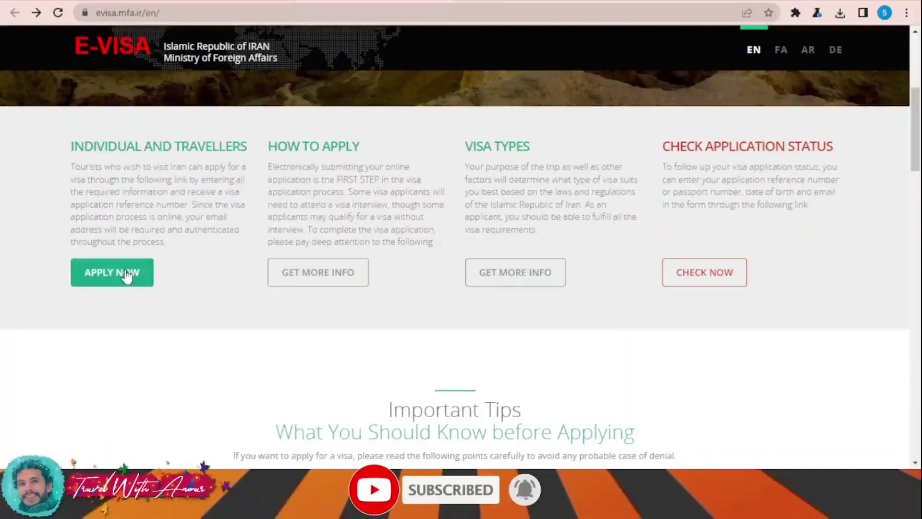
scroll(499, 276, down, 7)
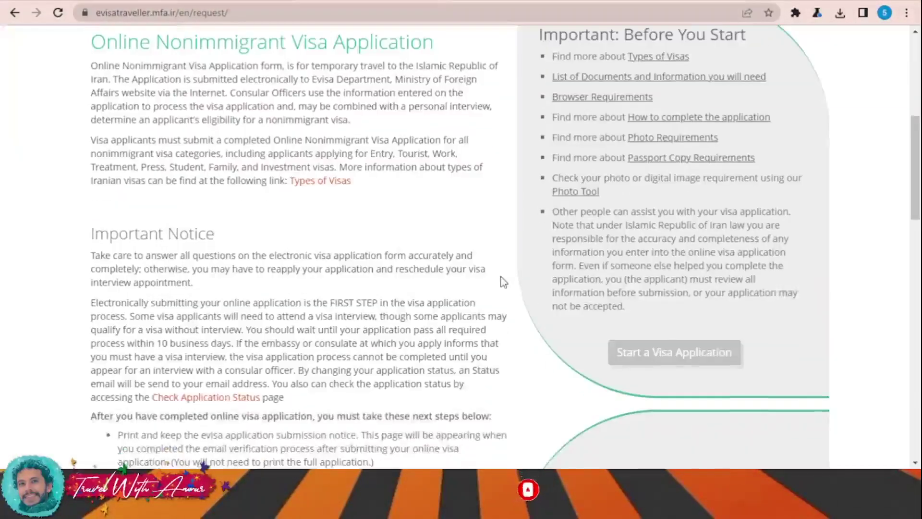
scroll(500, 282, down, 15)
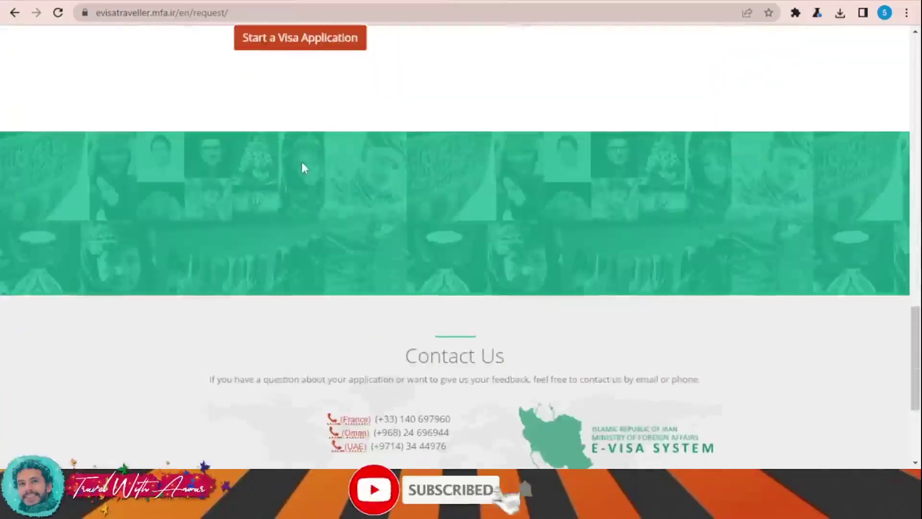
click(299, 40)
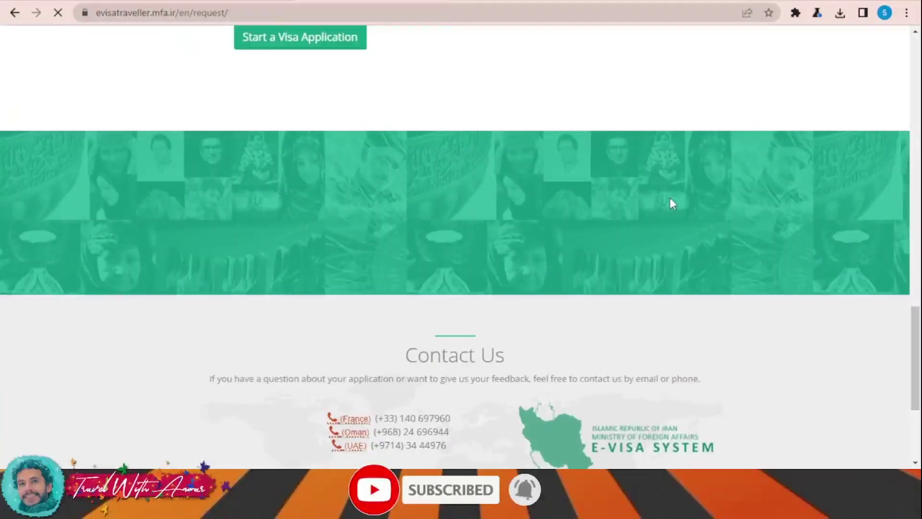
Choose Tourist as the visa type and India as the nationality (searched 'ind')
scroll(633, 188, down, 5)
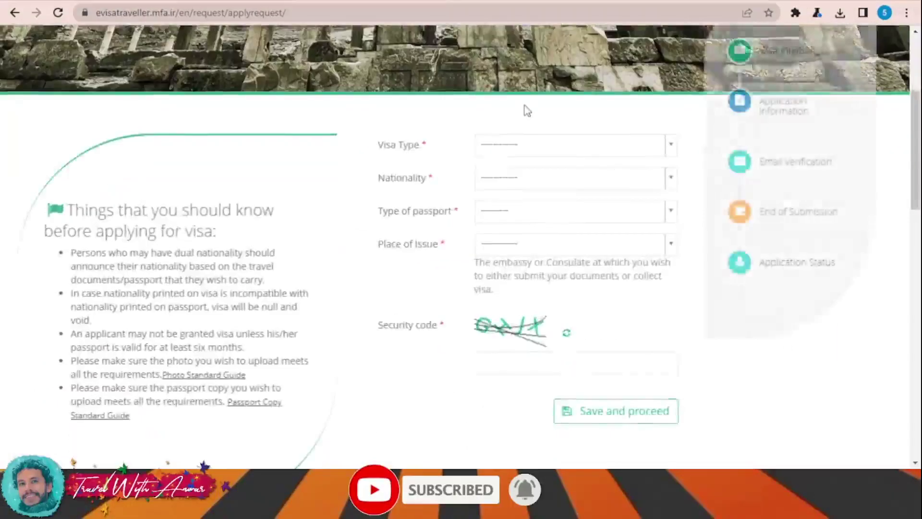
scroll(602, 170, up, 2)
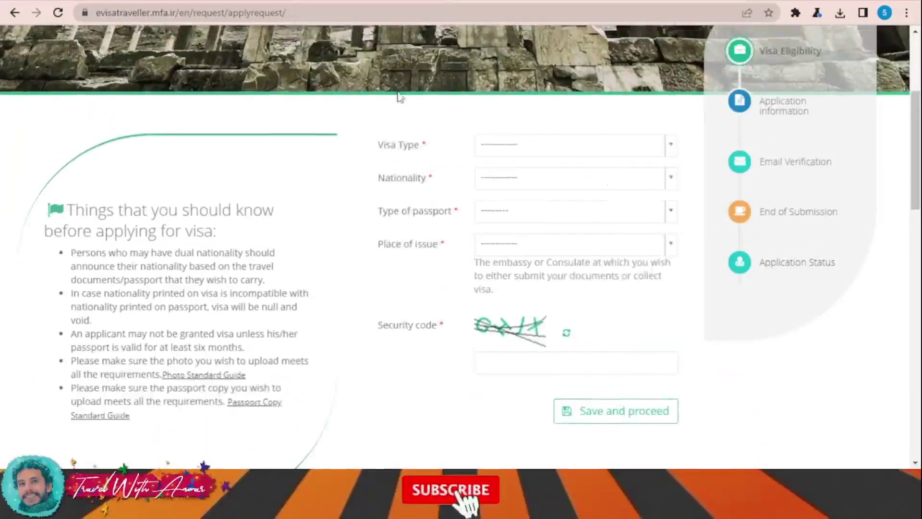
click(537, 145)
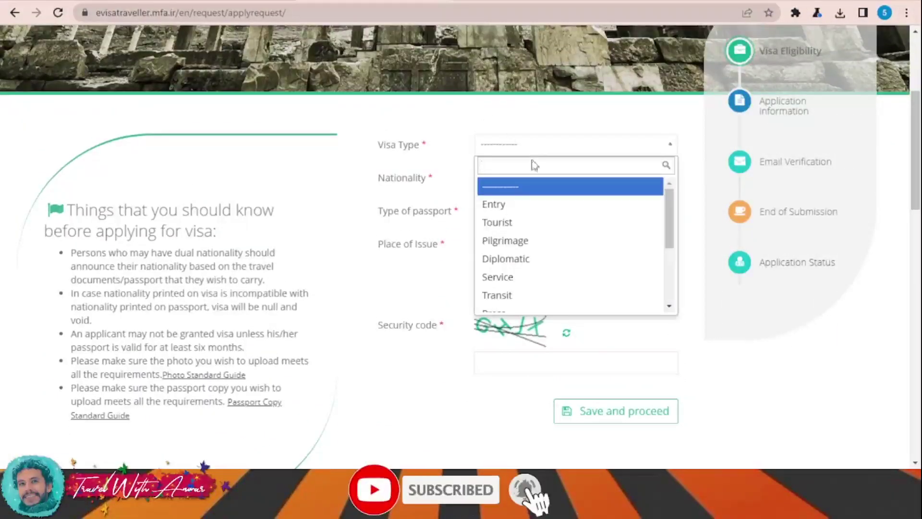
click(523, 223)
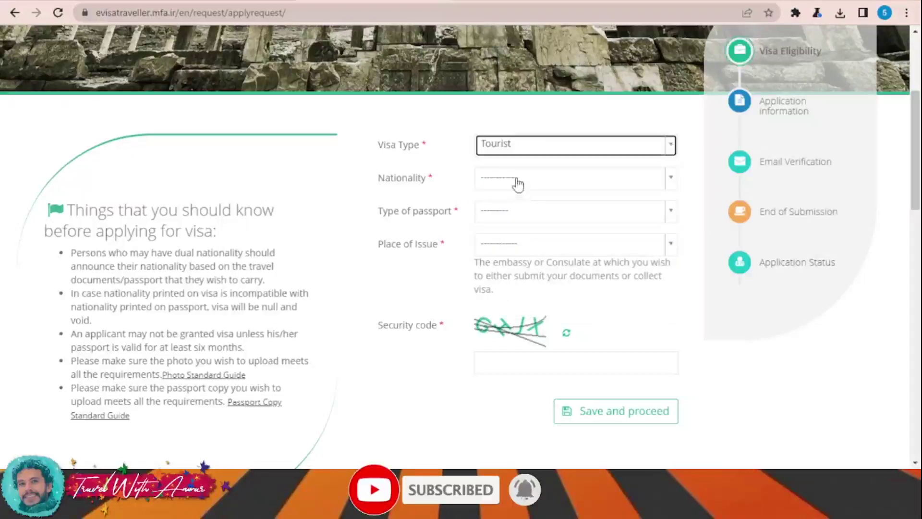
click(517, 184)
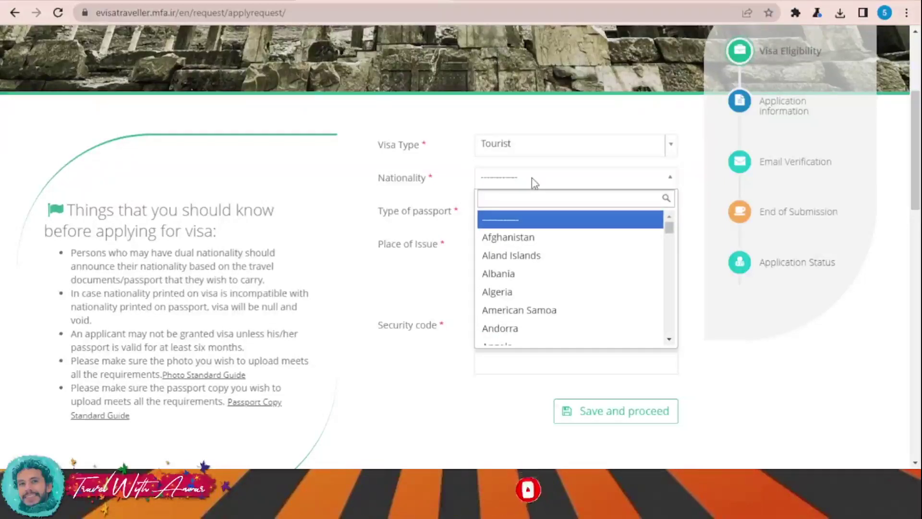
scroll(583, 255, down, 2)
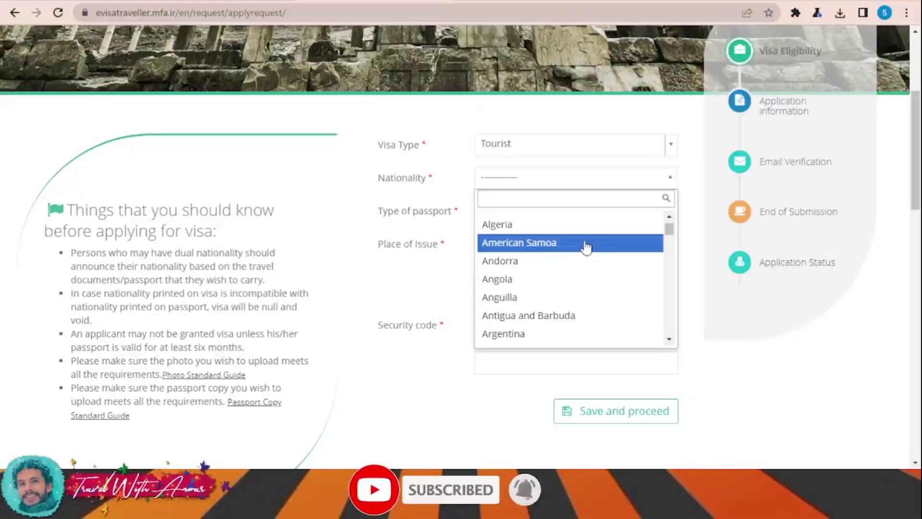
text(ii)
key(BackSpace)
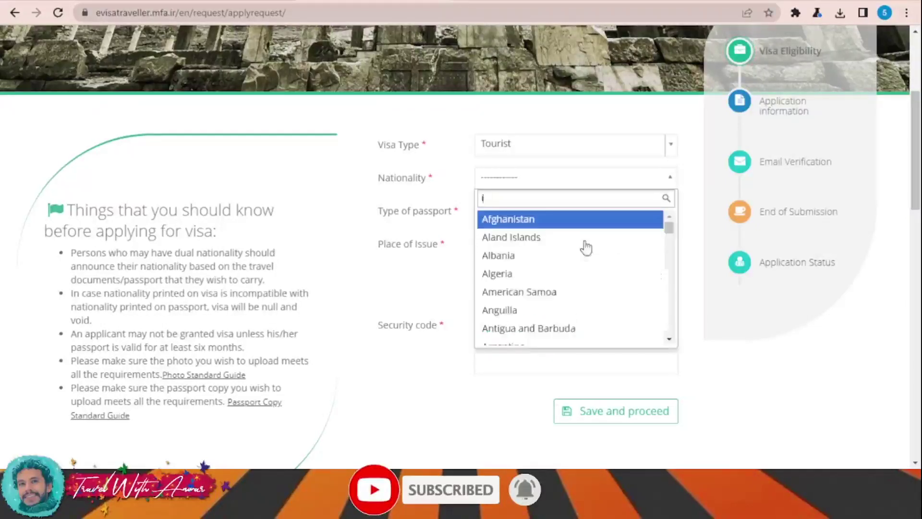
text(nd)
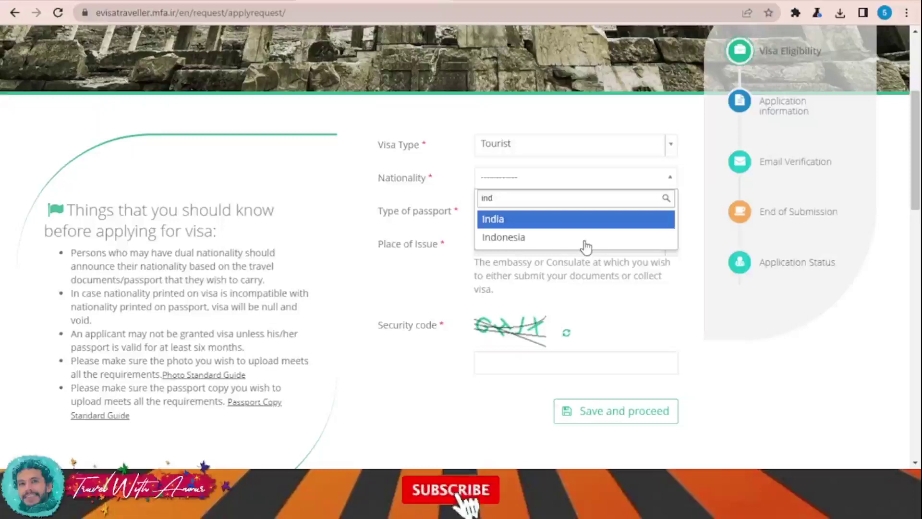
click(571, 225)
Set passport type Ordinary and place of issue Imam Khomeini International Airport
click(551, 216)
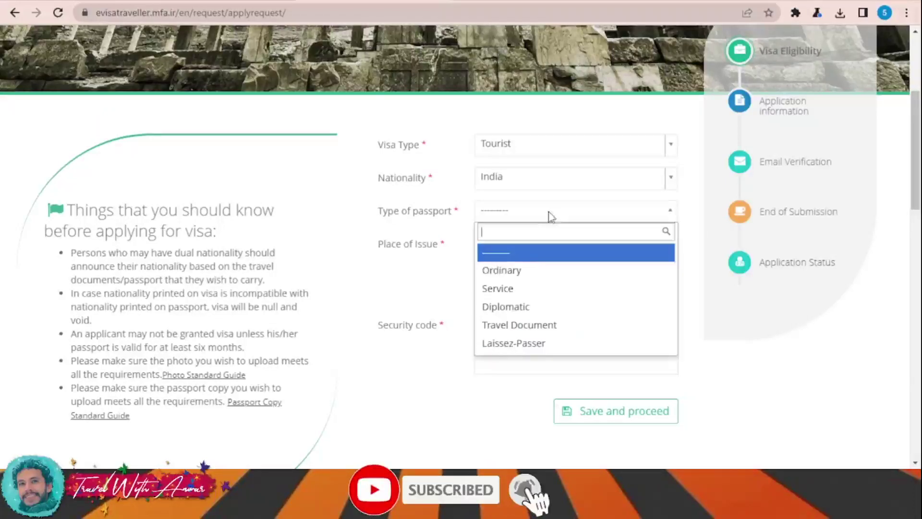
click(539, 272)
click(522, 253)
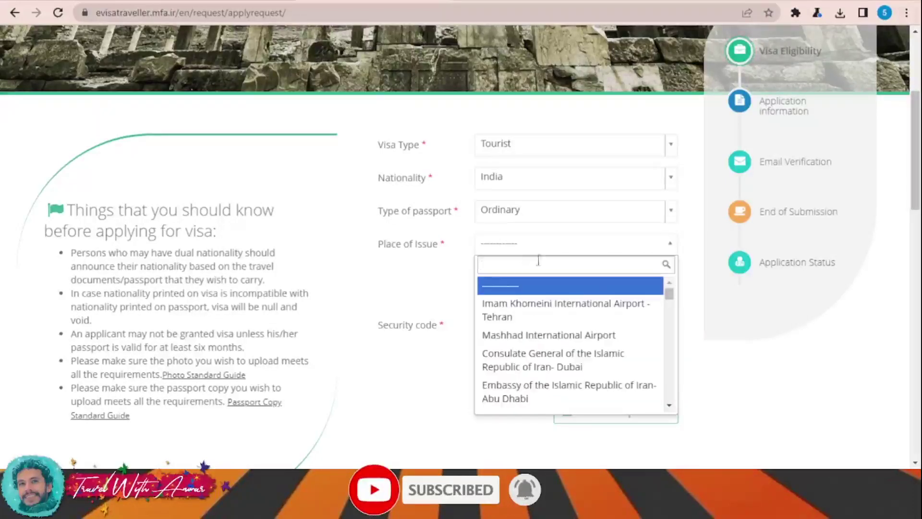
click(740, 349)
click(612, 253)
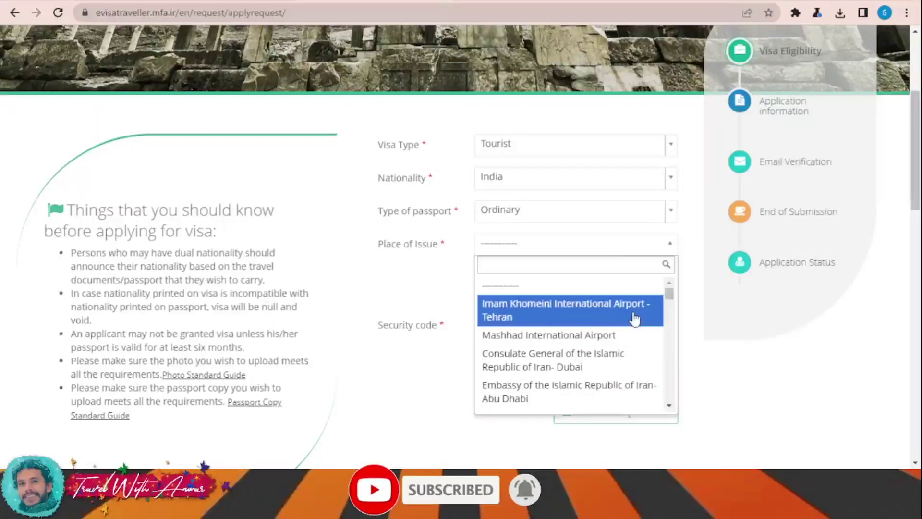
scroll(635, 318, down, 5)
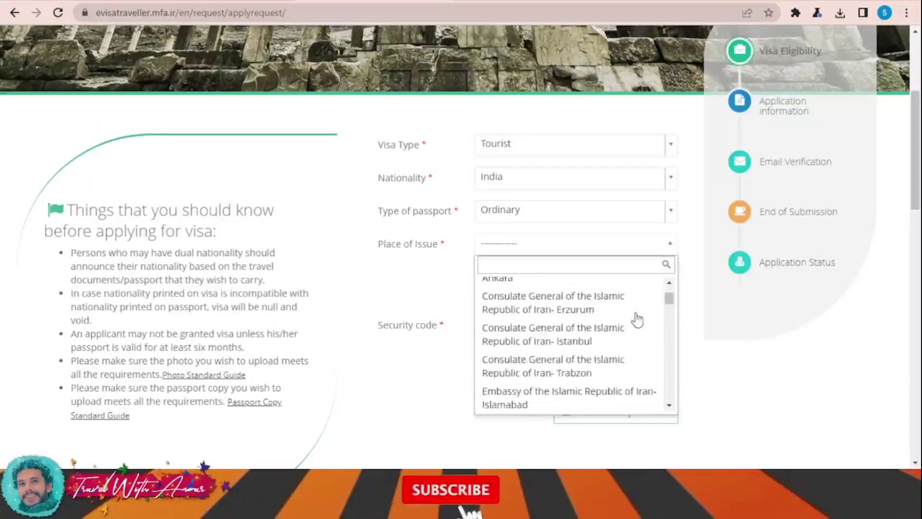
scroll(637, 319, down, 3)
scroll(637, 319, up, 1)
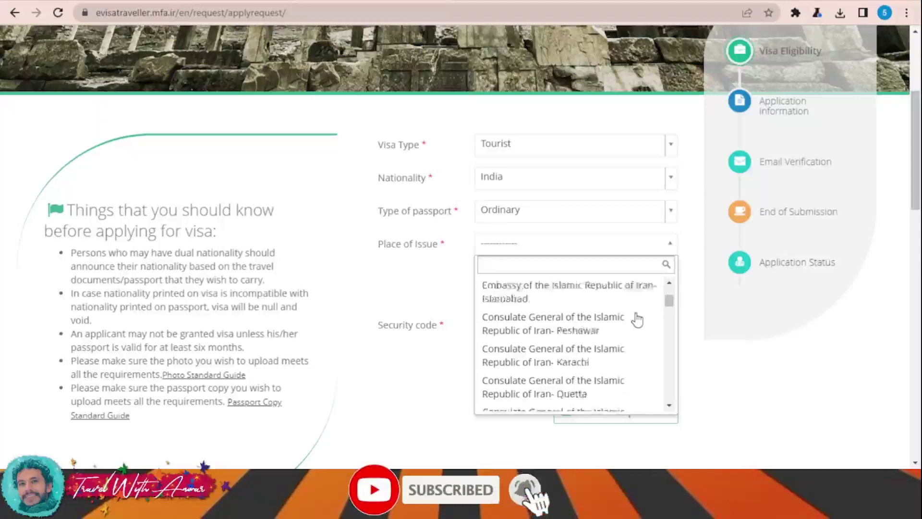
scroll(637, 320, up, 7)
click(611, 315)
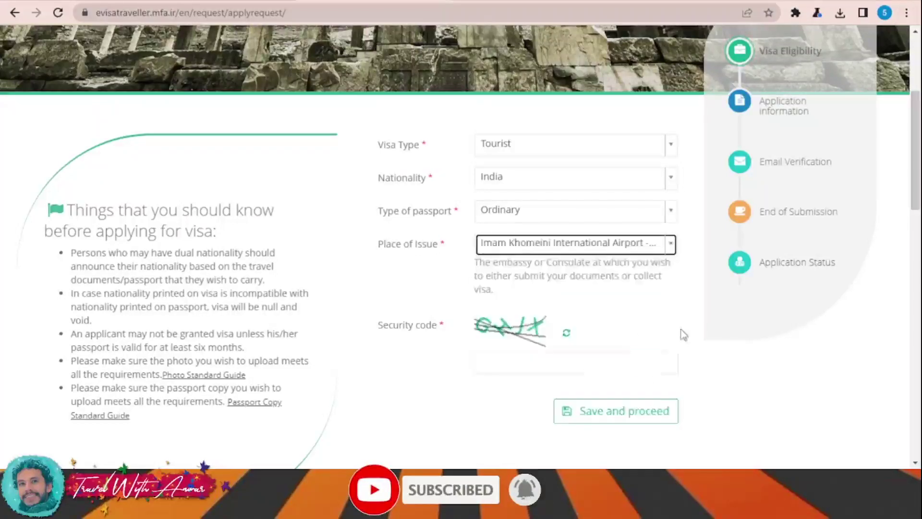
scroll(683, 344, down, 1)
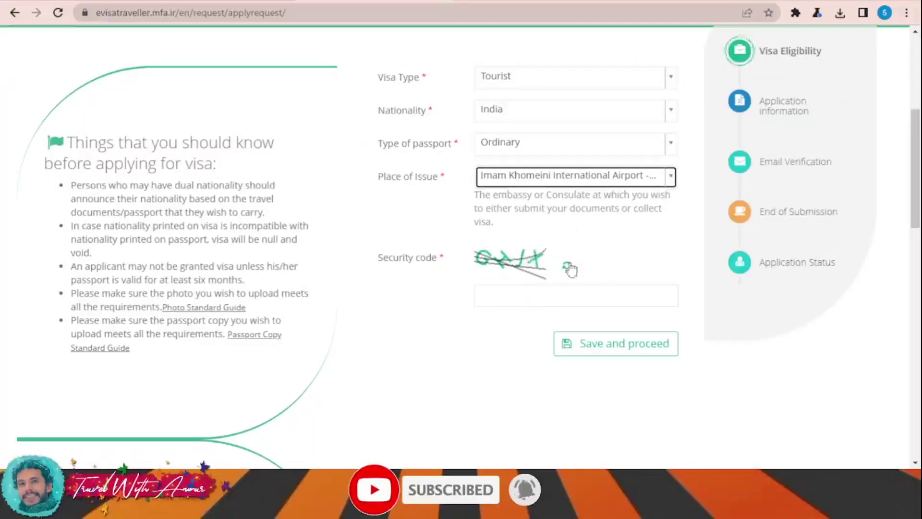
Enter the captcha security code, save the eligibility step, and accept the visa-on-arrival notice
click(499, 302)
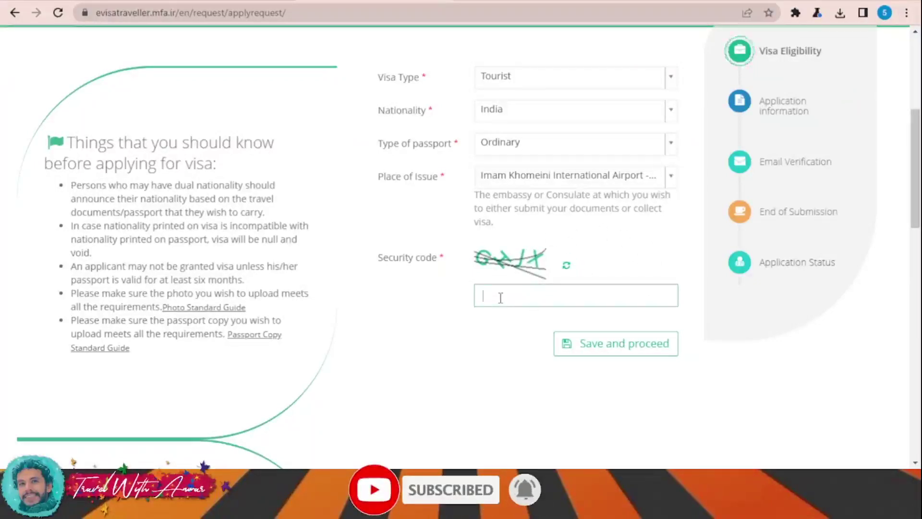
text(GH)
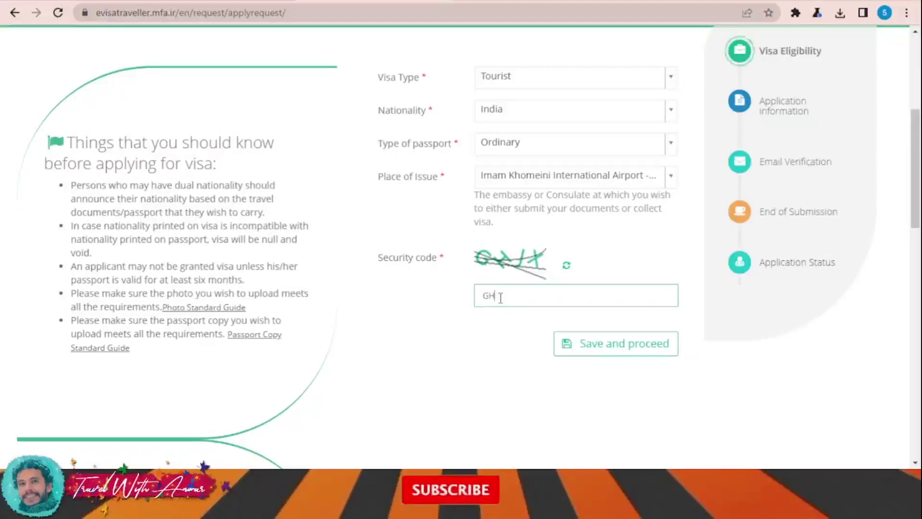
text(JX)
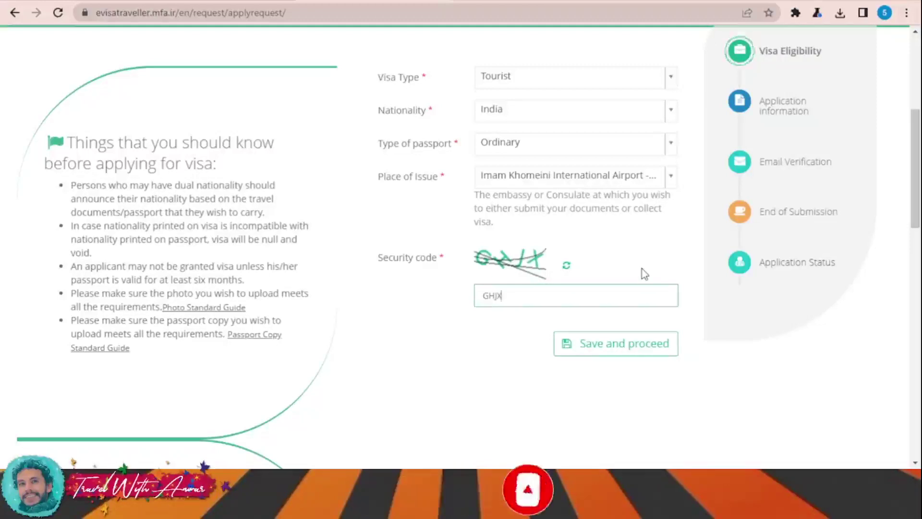
click(628, 344)
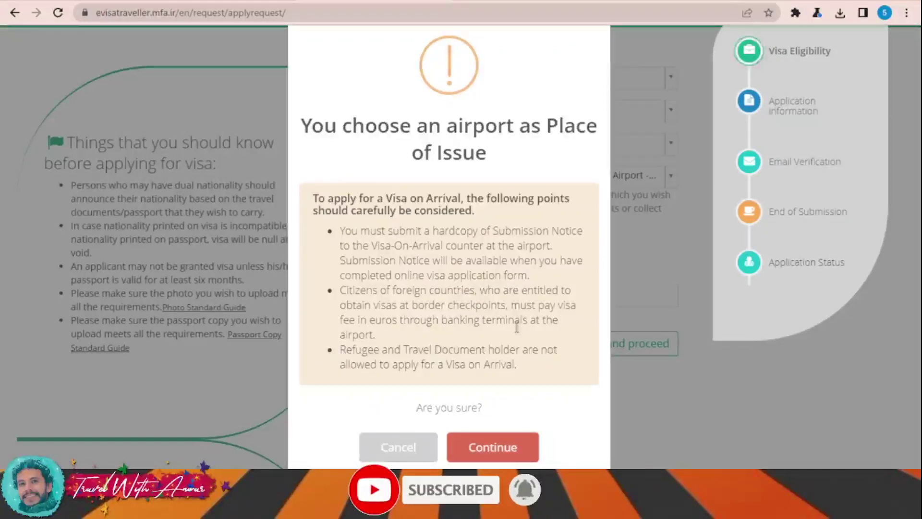
click(497, 448)
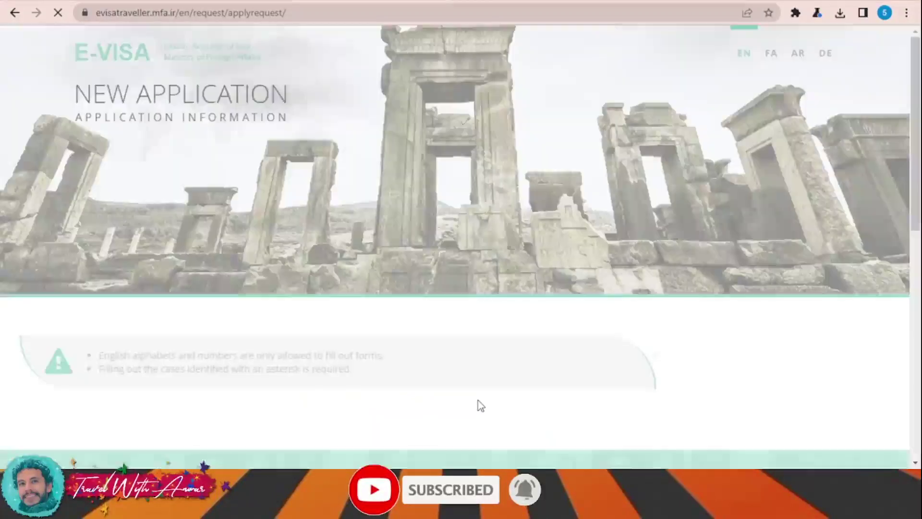
Enter AA as the first name, surname and father's name
scroll(477, 403, down, 5)
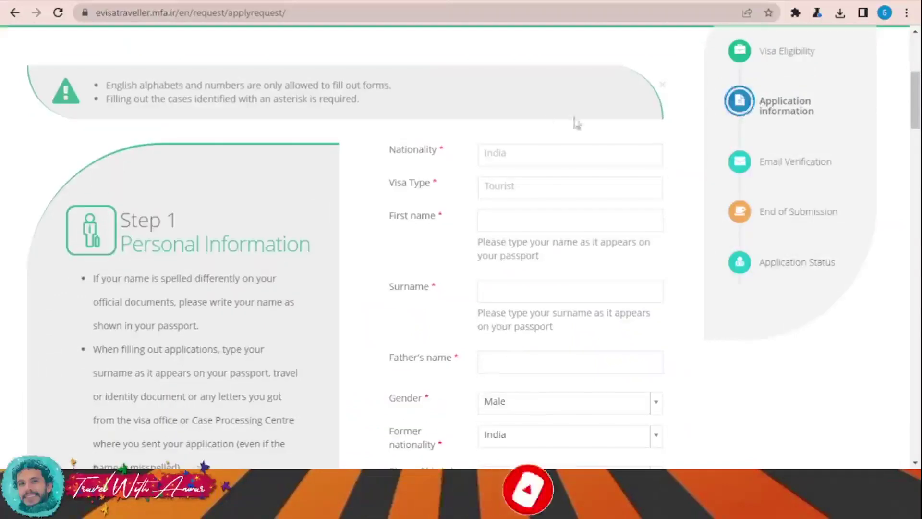
click(521, 221)
text(AA)
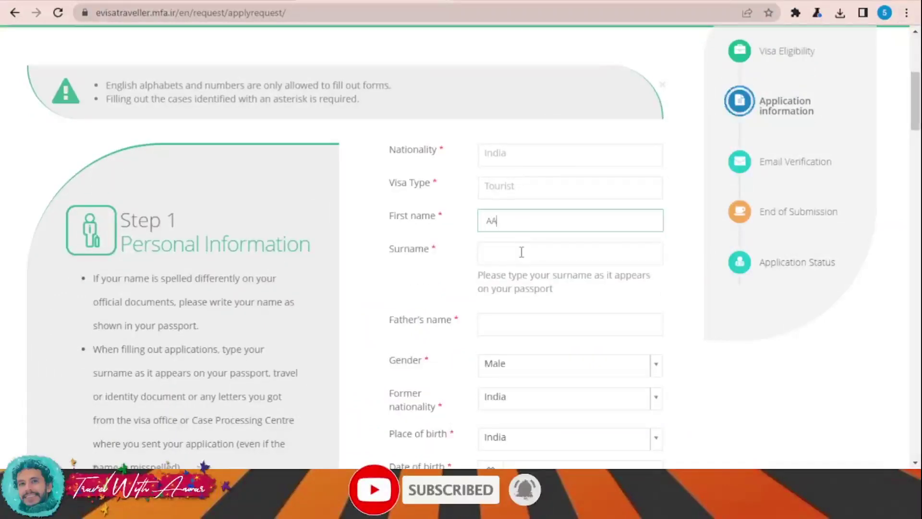
click(522, 251)
text(AA)
scroll(527, 251, down, 1)
click(511, 217)
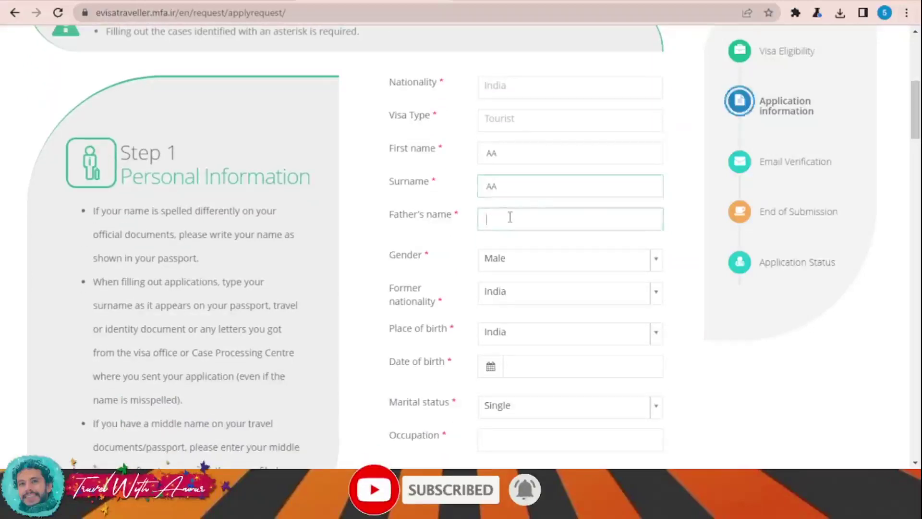
text(AA)
Set the date of birth to 2000/01/01 in the calendar
scroll(699, 321, down, 1)
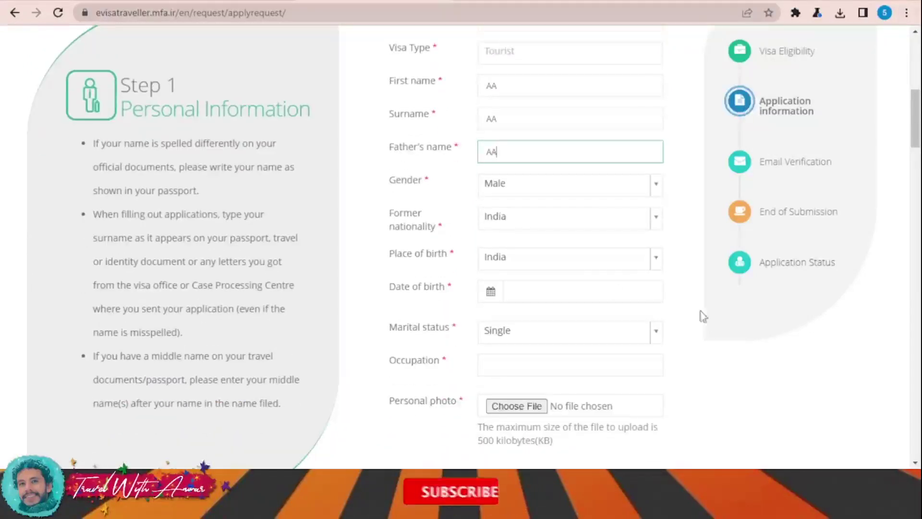
click(491, 295)
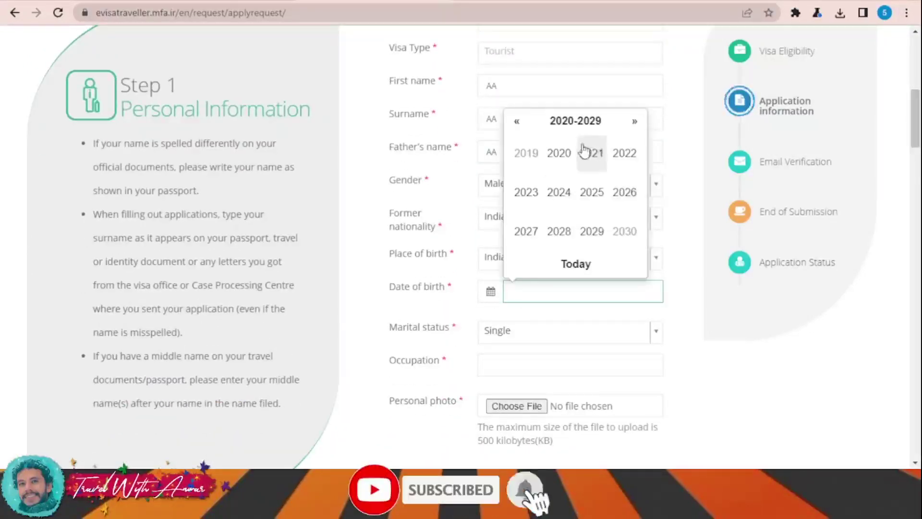
click(517, 122)
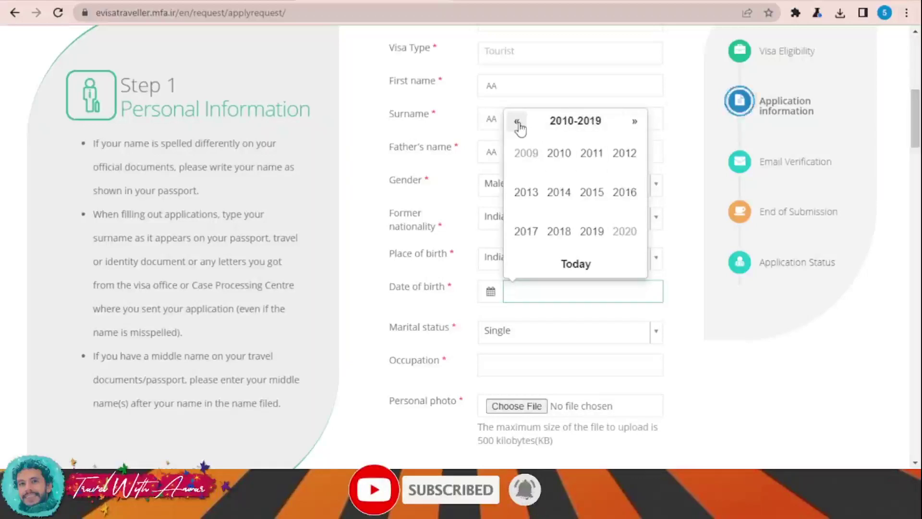
click(518, 122)
click(560, 157)
click(527, 158)
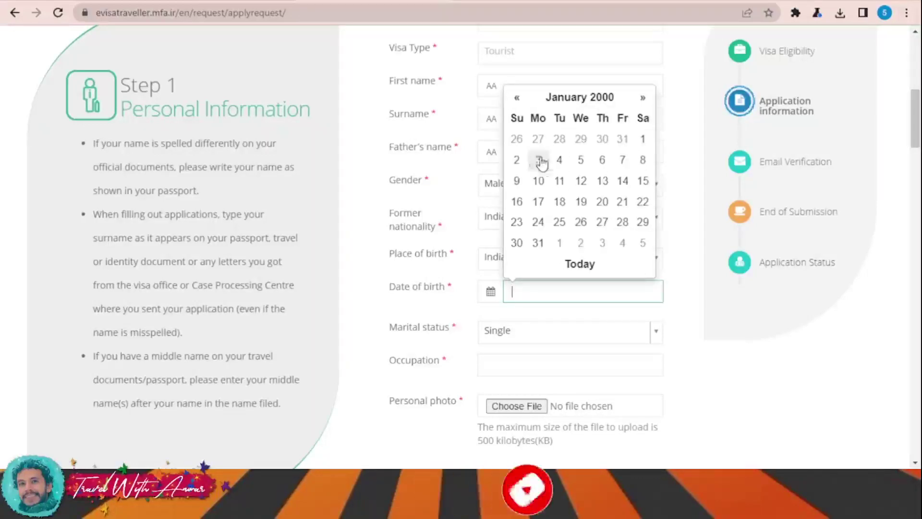
click(644, 140)
Keep marital status Single and enter 'aa' as the occupation
click(546, 335)
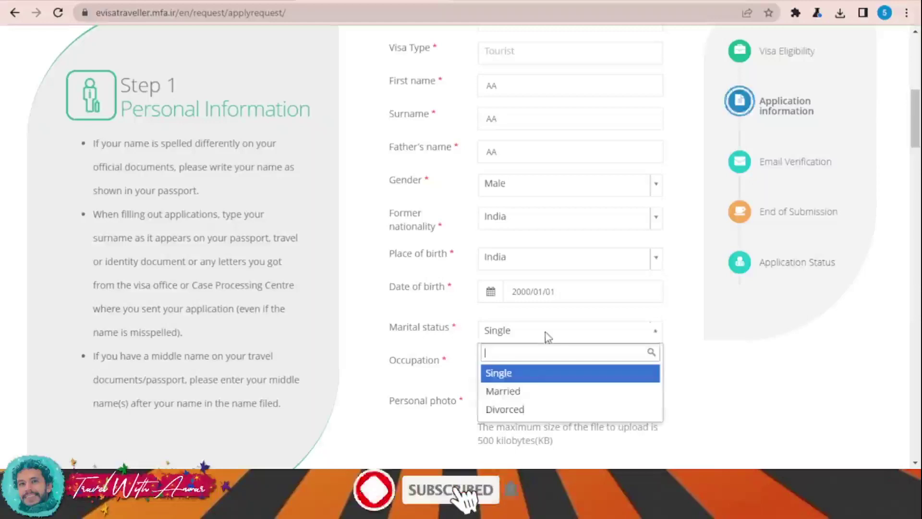
click(709, 378)
scroll(712, 376, down, 1)
click(521, 303)
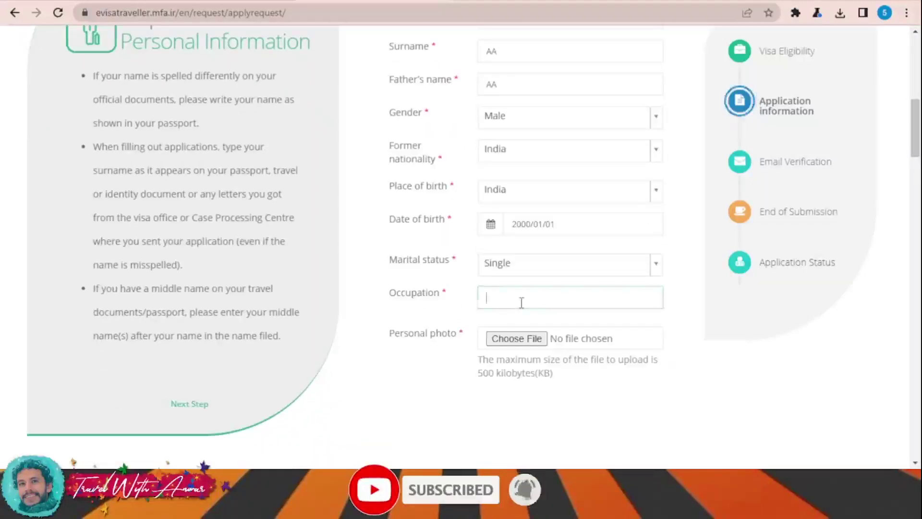
text(aa)
click(595, 346)
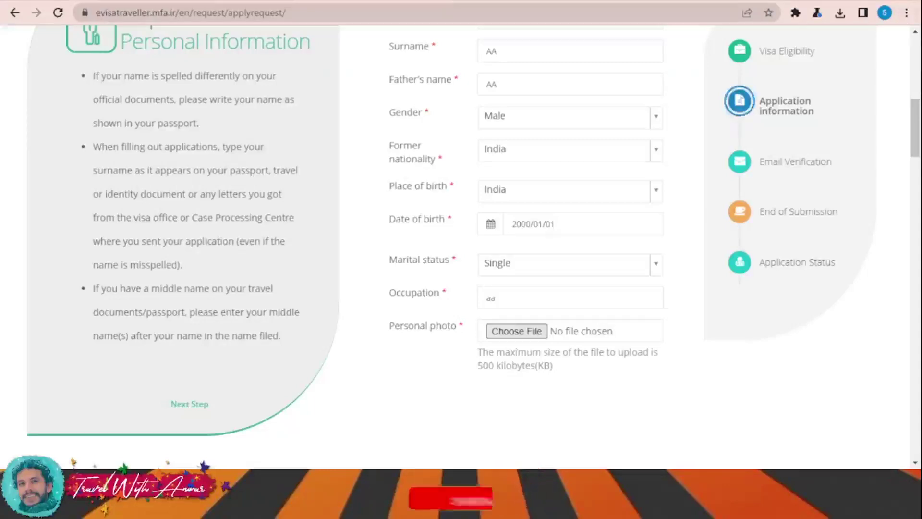
Check the attached dddd.jpg photo's warning: 531 pixels tall, minimum 600
scroll(757, 356, down, 5)
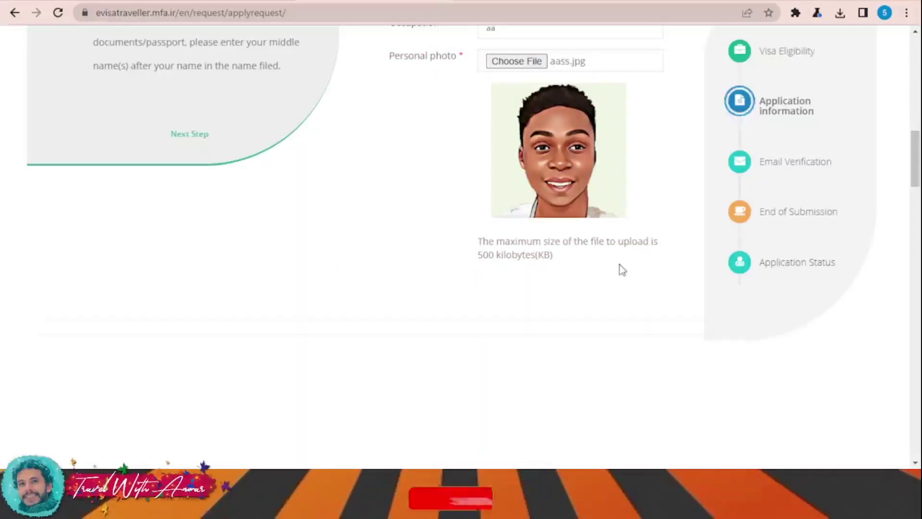
scroll(625, 268, down, 1)
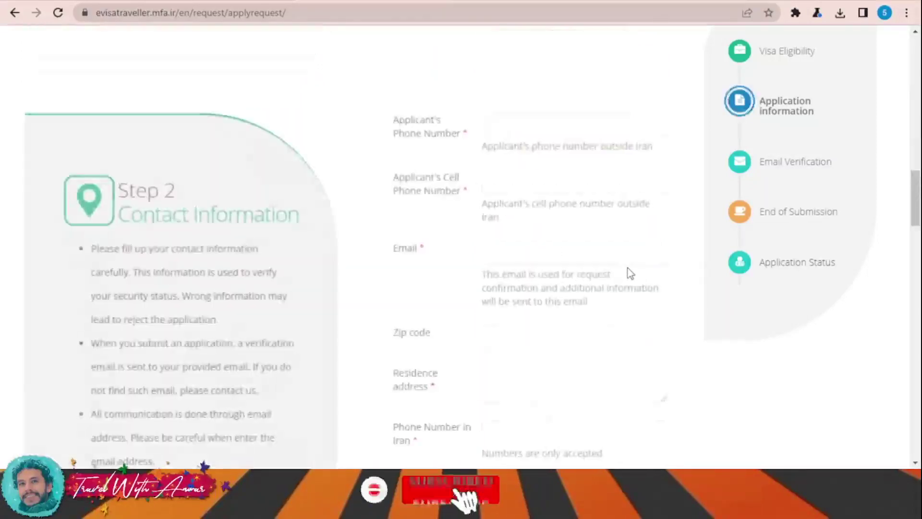
scroll(542, 269, up, 3)
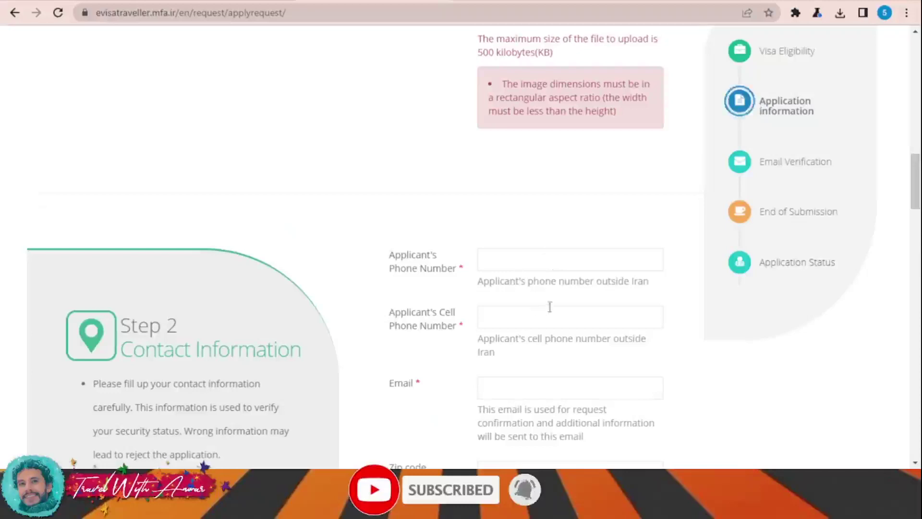
scroll(550, 306, up, 5)
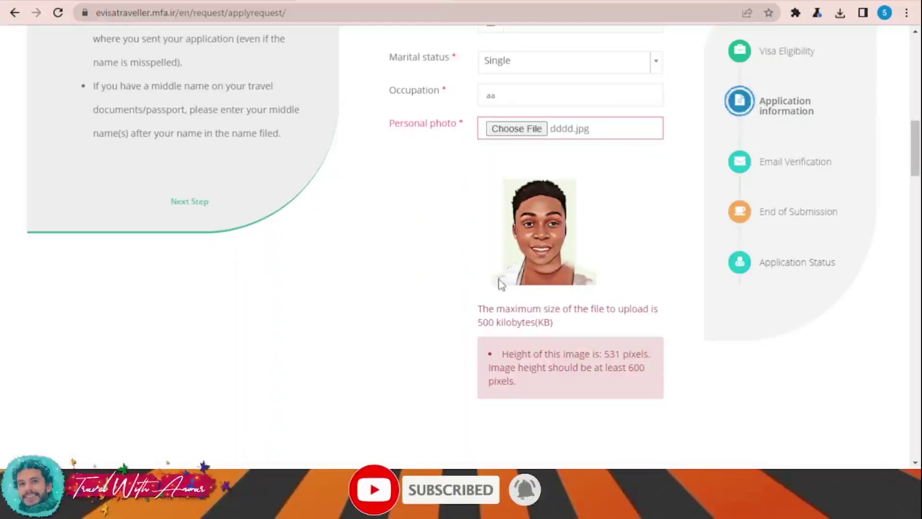
scroll(528, 254, down, 5)
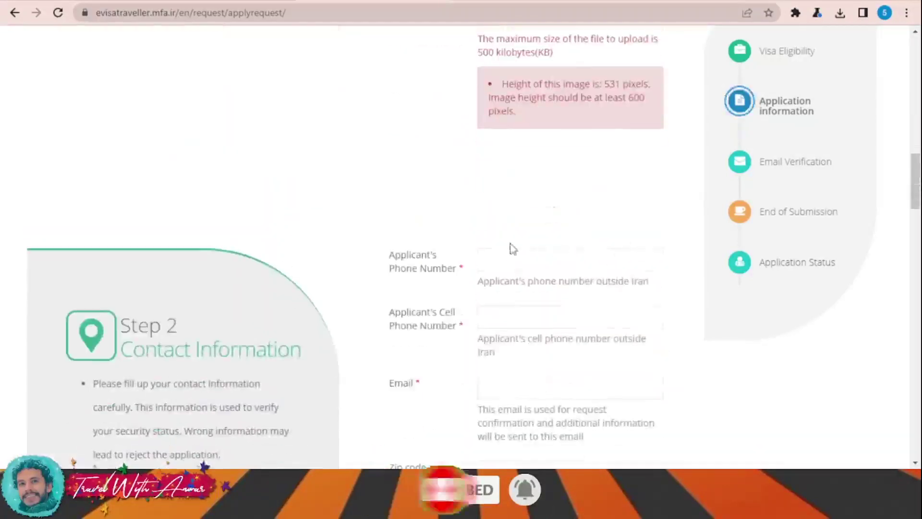
Enter the applicant's phone and cell numbers and accept the suggested e-mail address
scroll(524, 264, down, 1)
click(526, 195)
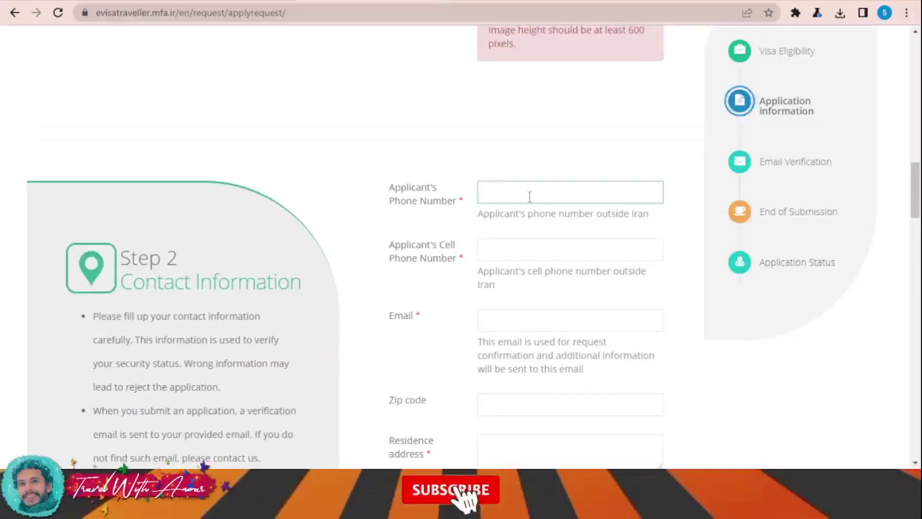
text(1123456789)
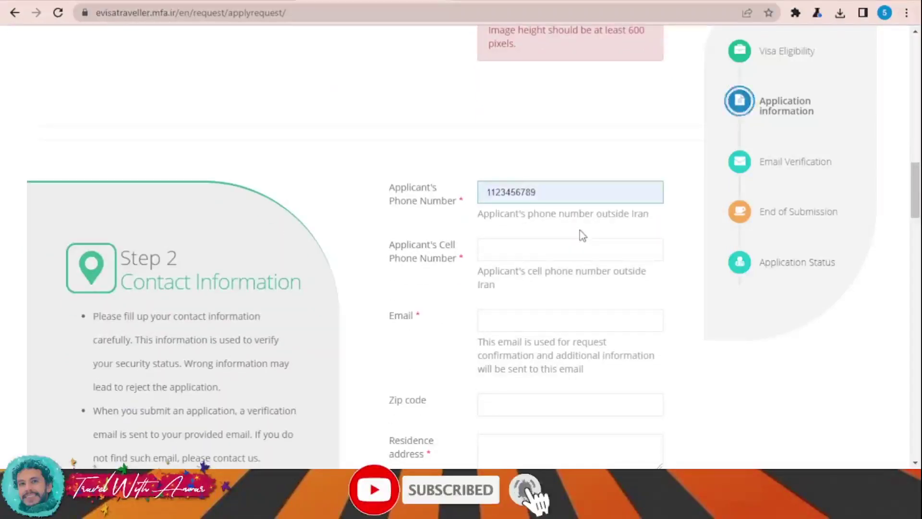
click(528, 255)
text(11223344556677)
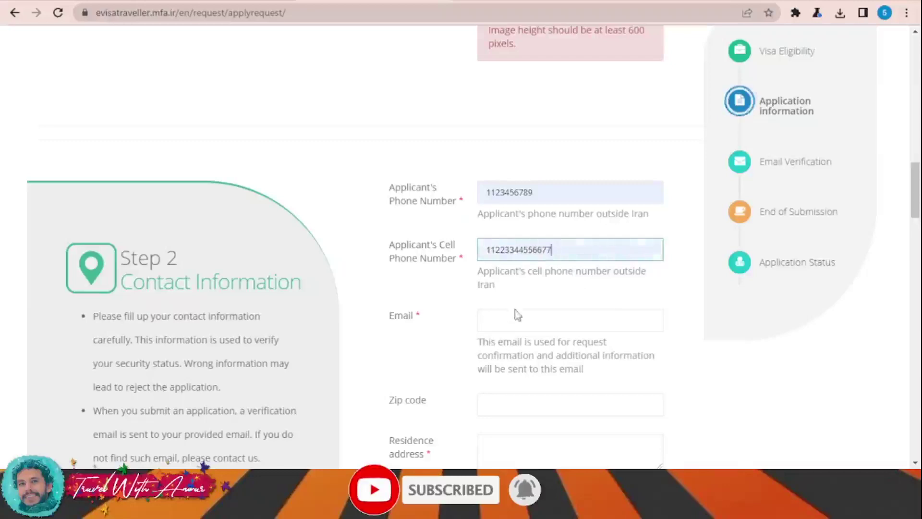
click(518, 314)
click(547, 347)
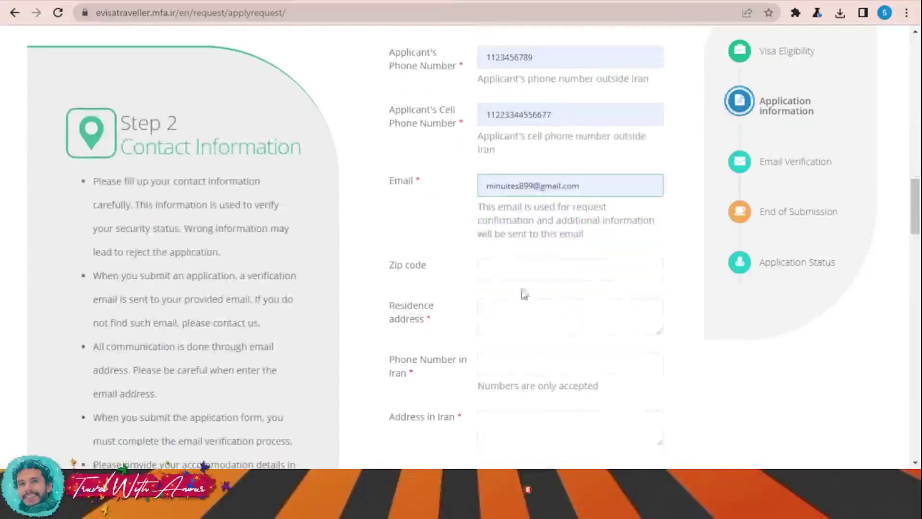
Fill Residence address and Address in Iran with 'a', then go to Passport Information
click(508, 325)
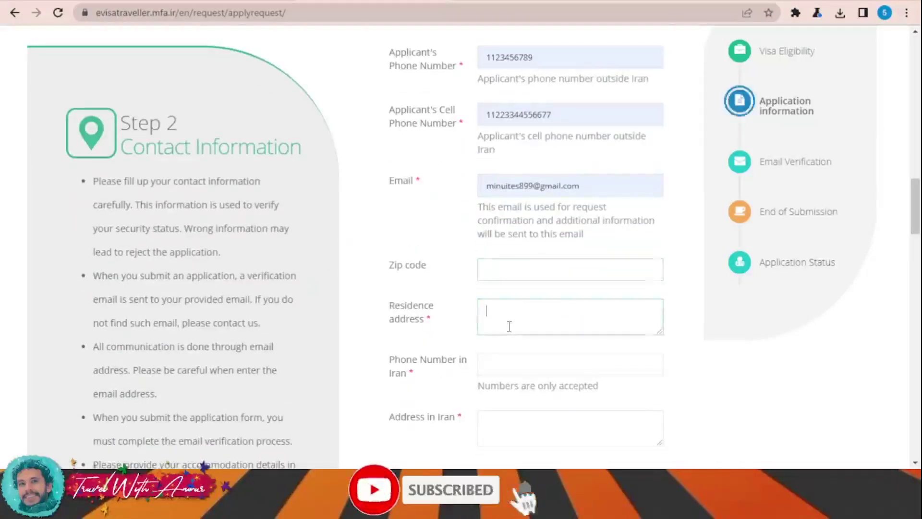
scroll(509, 326, down, 2)
text(aaaaaaaaaa)
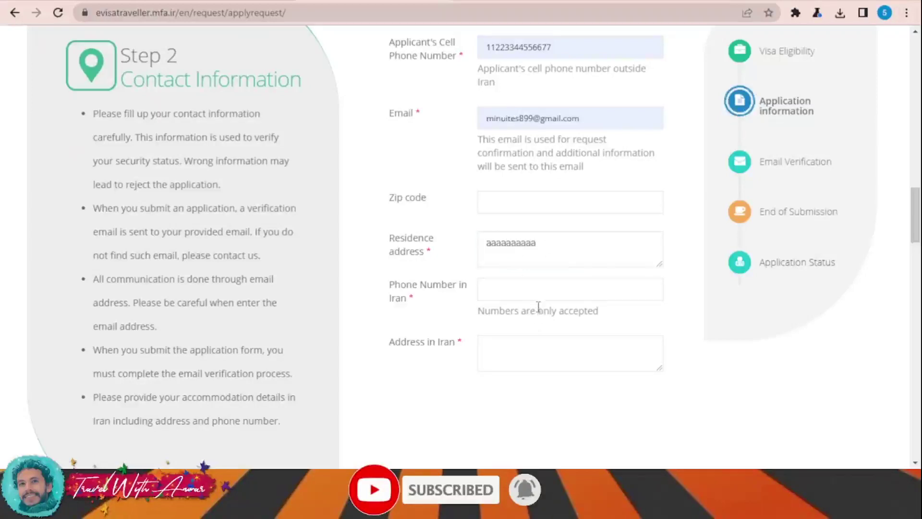
scroll(656, 313, down, 3)
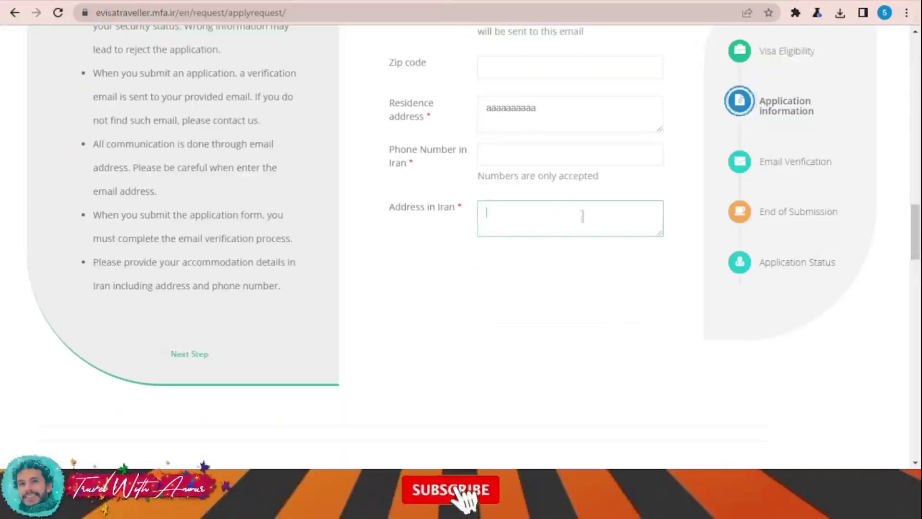
text(aaaaaaaaaaaaaaaaaaaaaa)
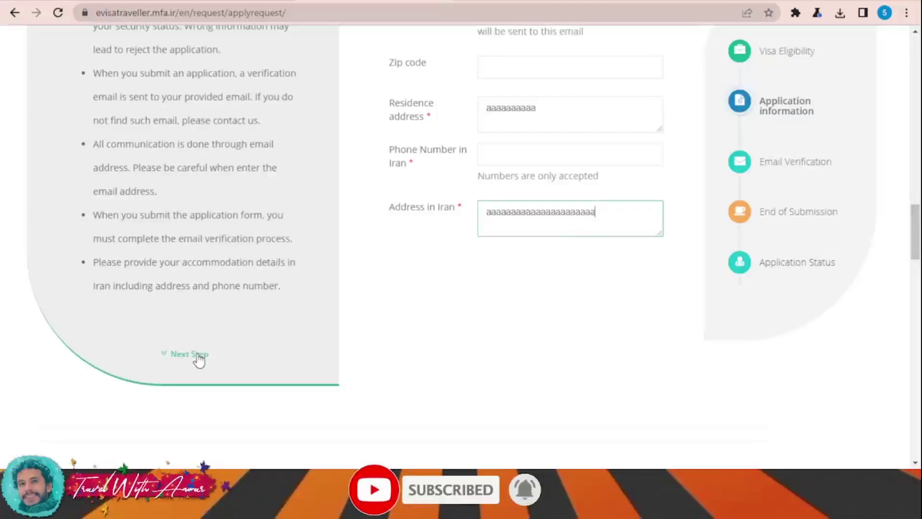
click(199, 358)
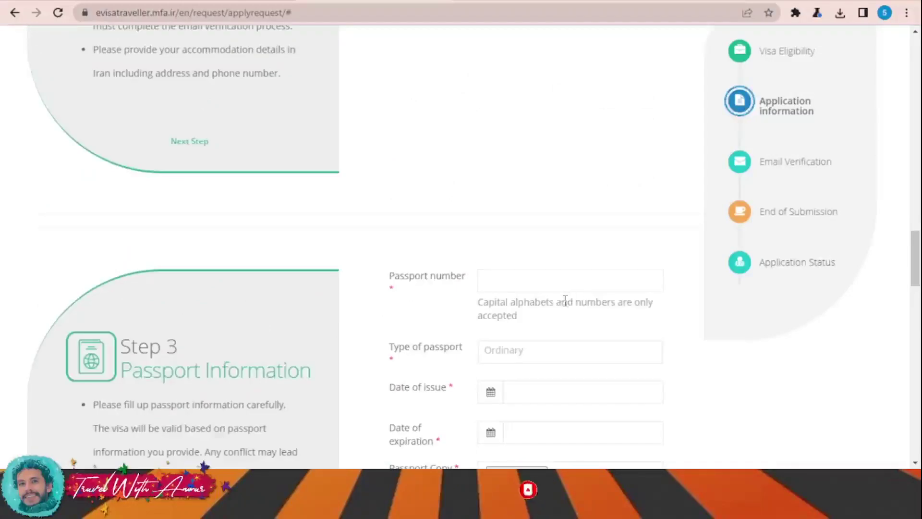
Enter the passport number and set the issue date to 2022/01/01
click(514, 220)
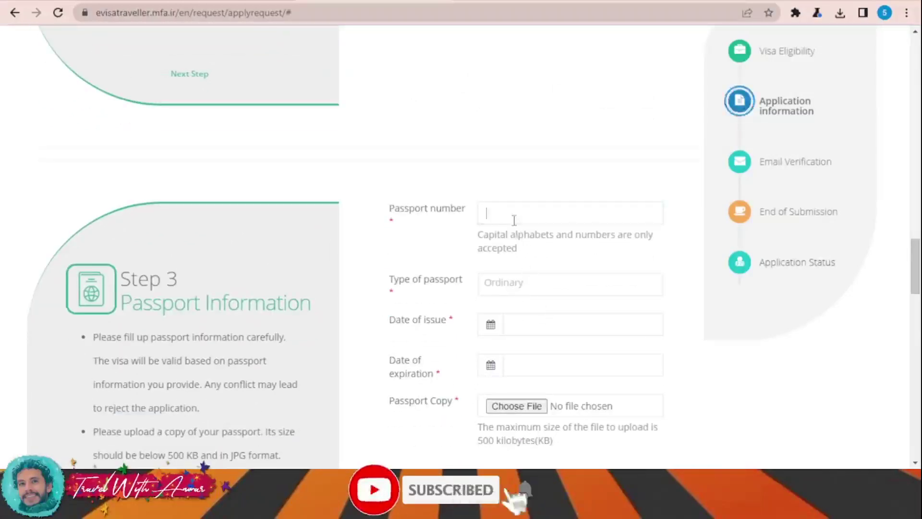
text(123456)
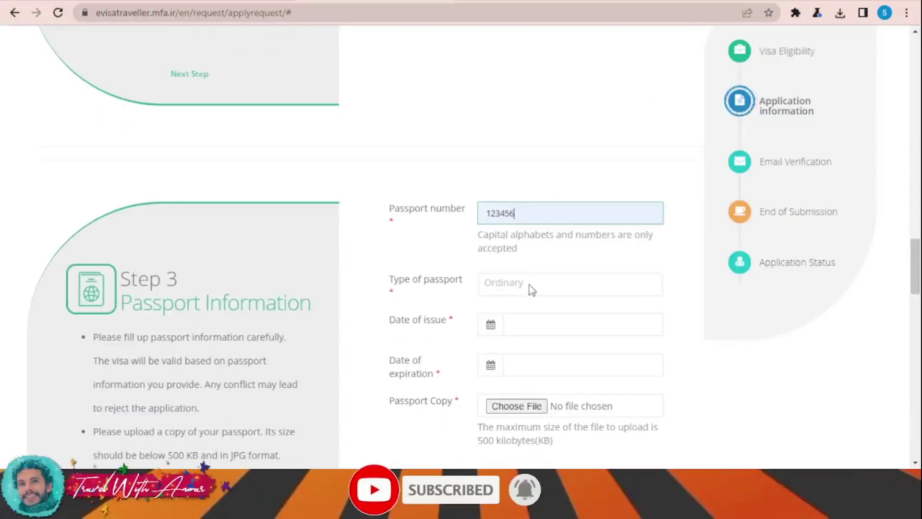
scroll(528, 286, down, 1)
click(491, 259)
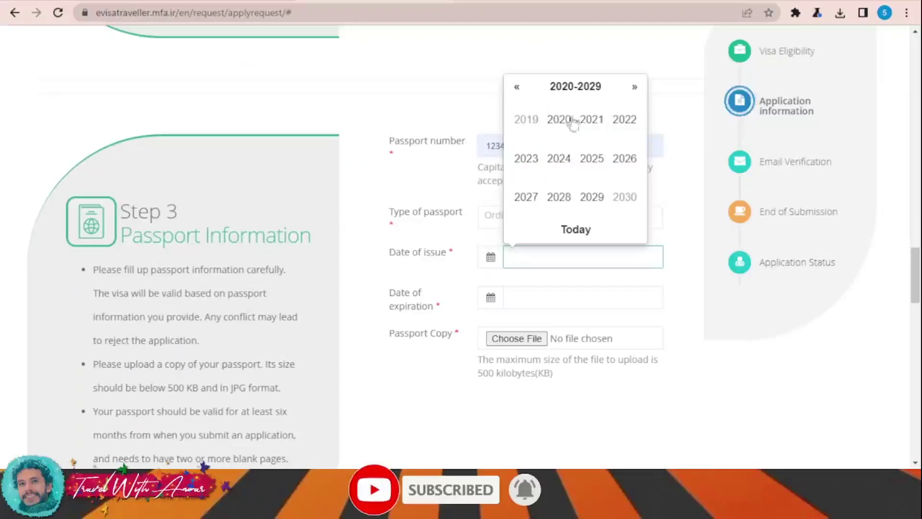
click(624, 126)
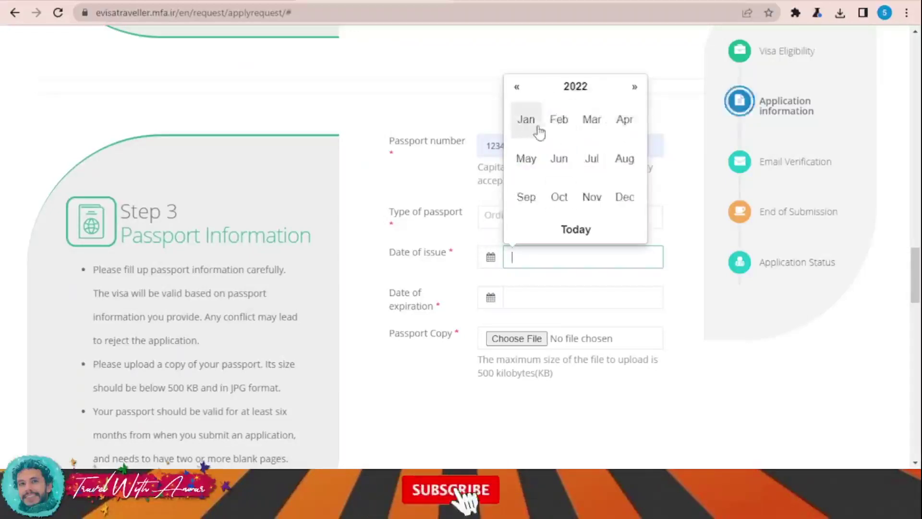
click(534, 127)
click(642, 105)
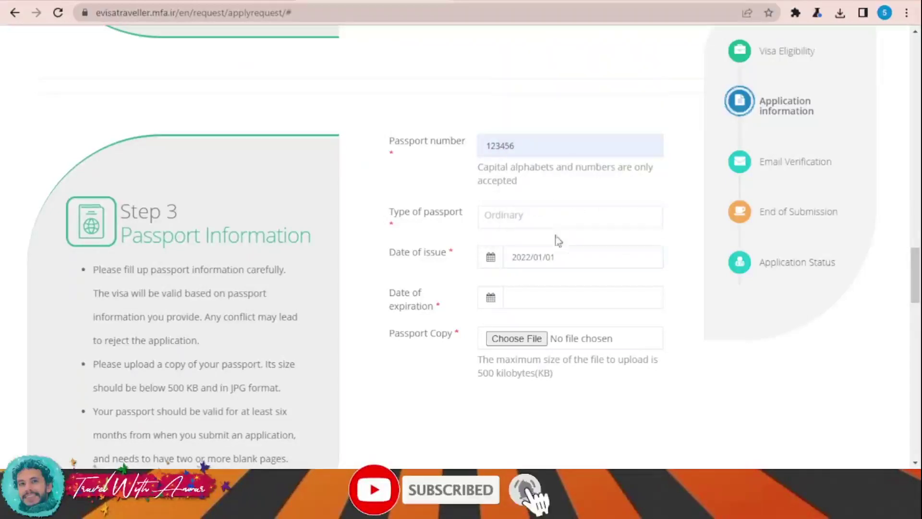
Set the passport expiration date to 2029/01/01
click(494, 302)
click(580, 248)
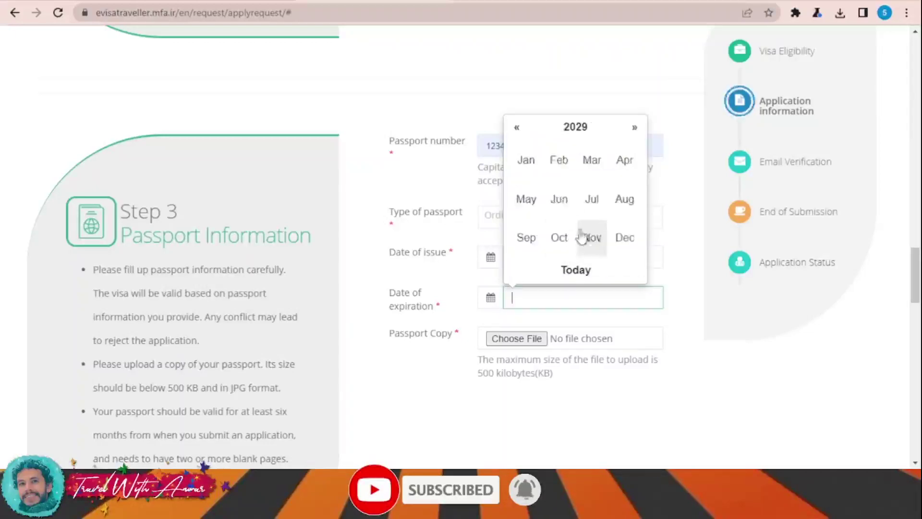
click(527, 159)
click(539, 145)
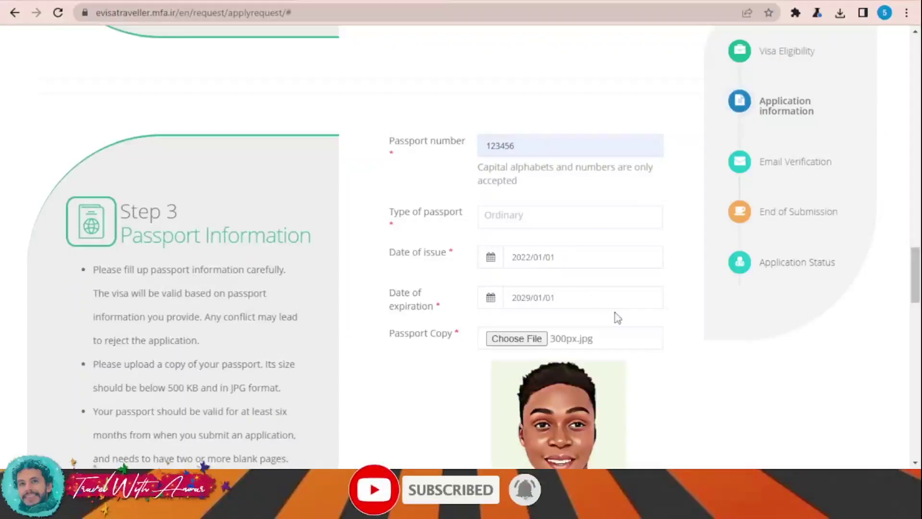
scroll(620, 324, down, 7)
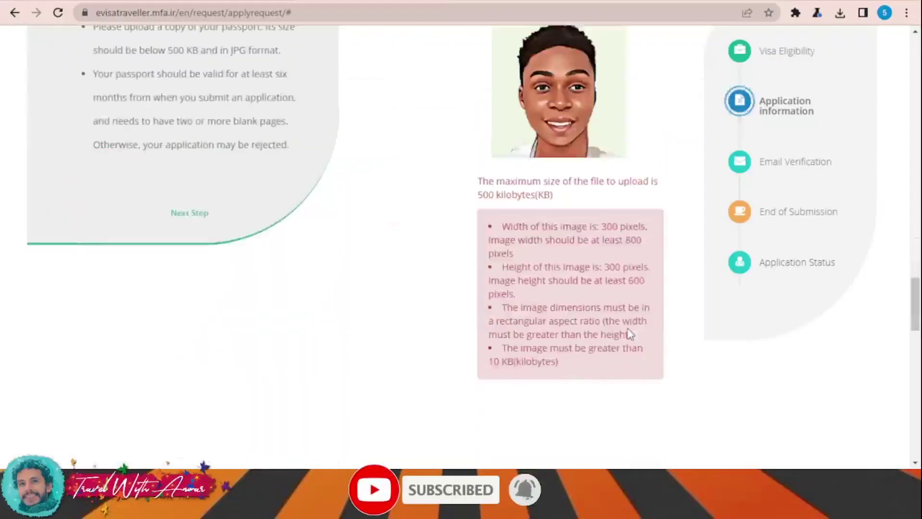
scroll(636, 335, down, 5)
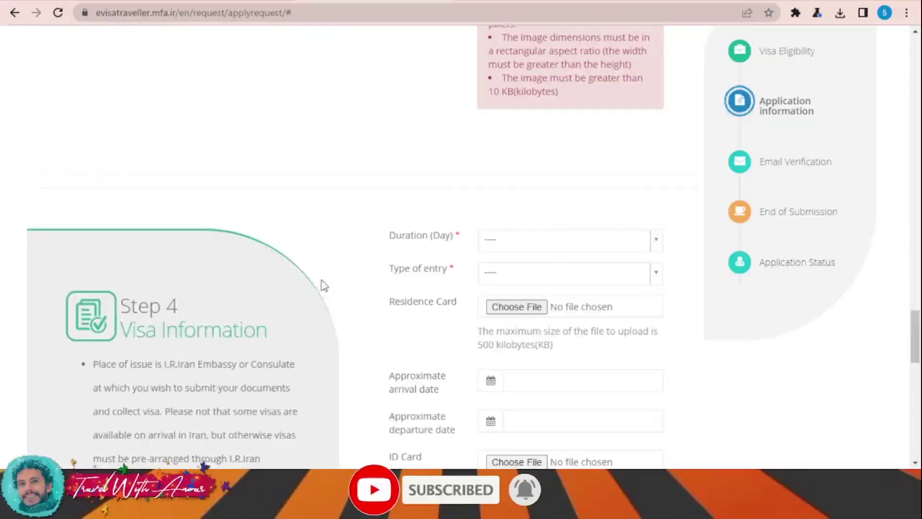
Set the visa duration to 30 days and type of entry to once
scroll(235, 249, up, 4)
scroll(255, 179, down, 1)
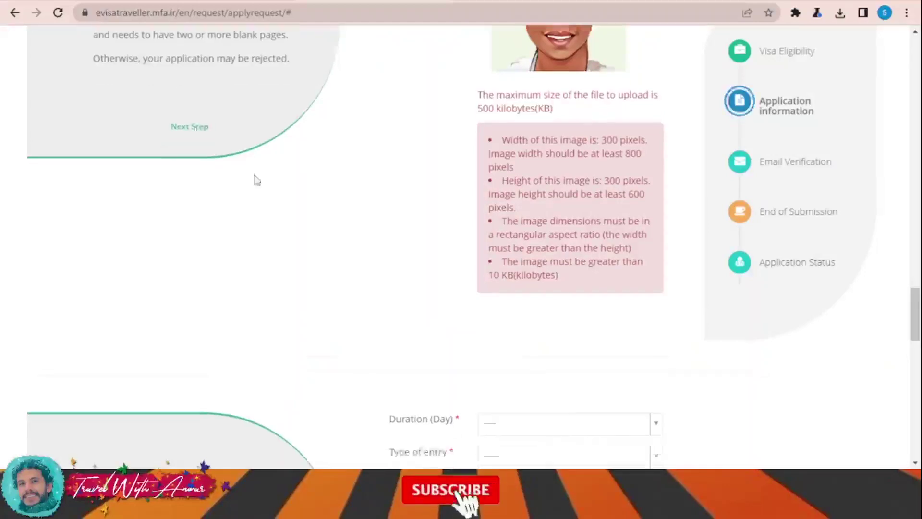
scroll(256, 180, down, 6)
click(528, 83)
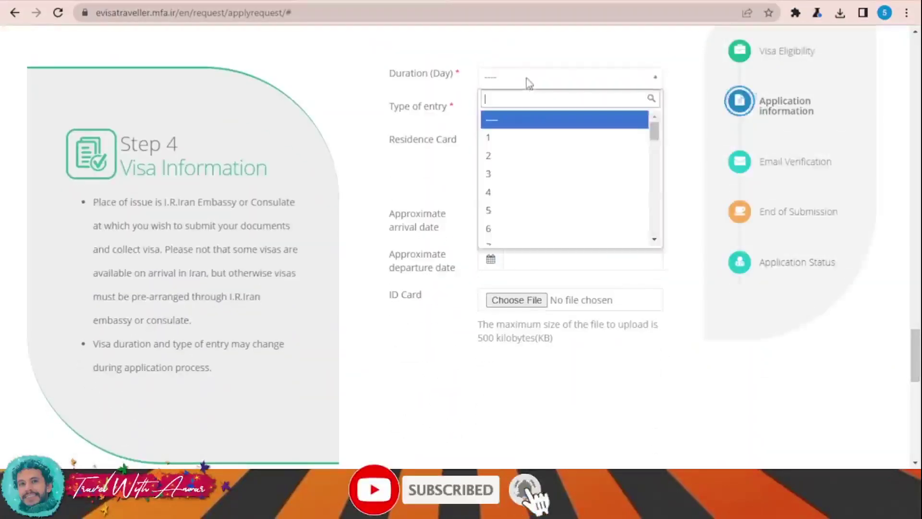
scroll(566, 149, down, 14)
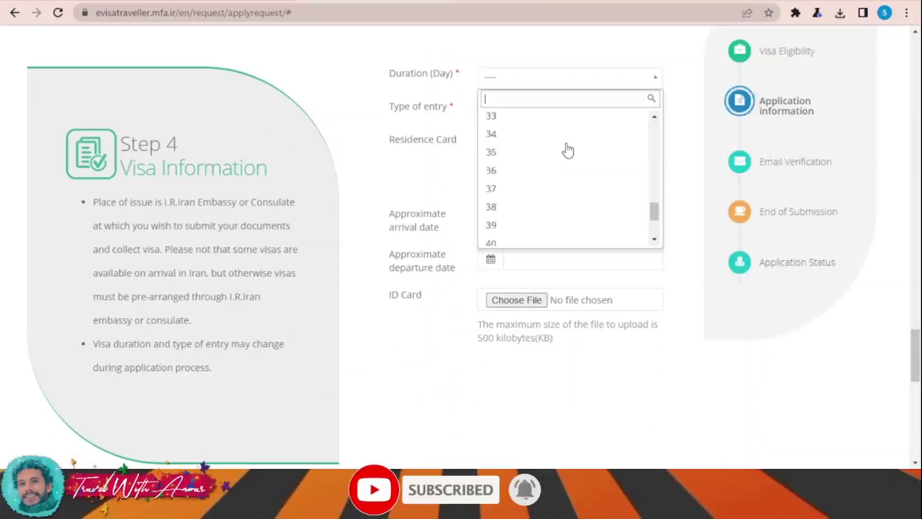
scroll(535, 202, up, 3)
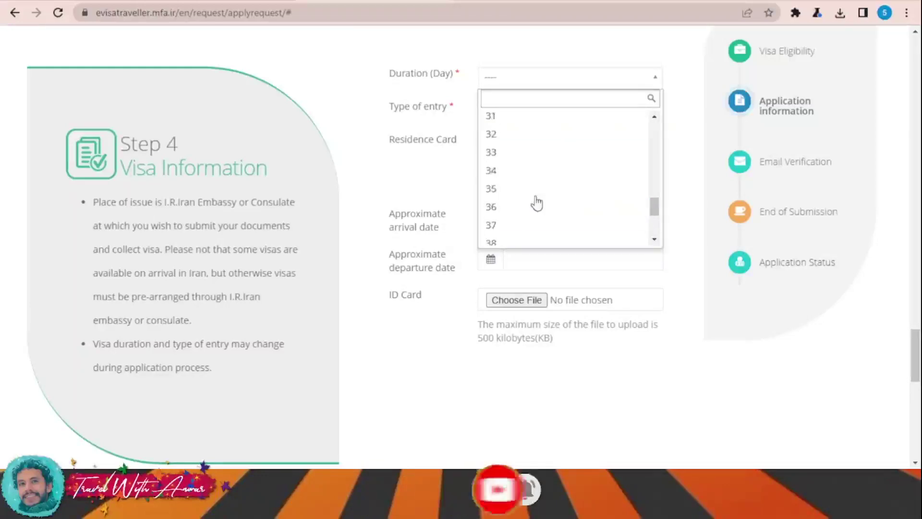
scroll(517, 178, up, 2)
click(522, 171)
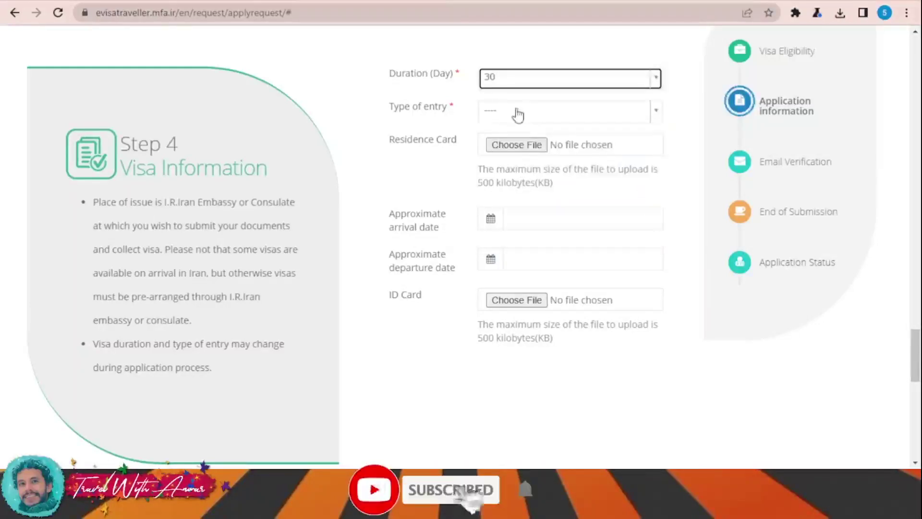
click(518, 111)
click(526, 174)
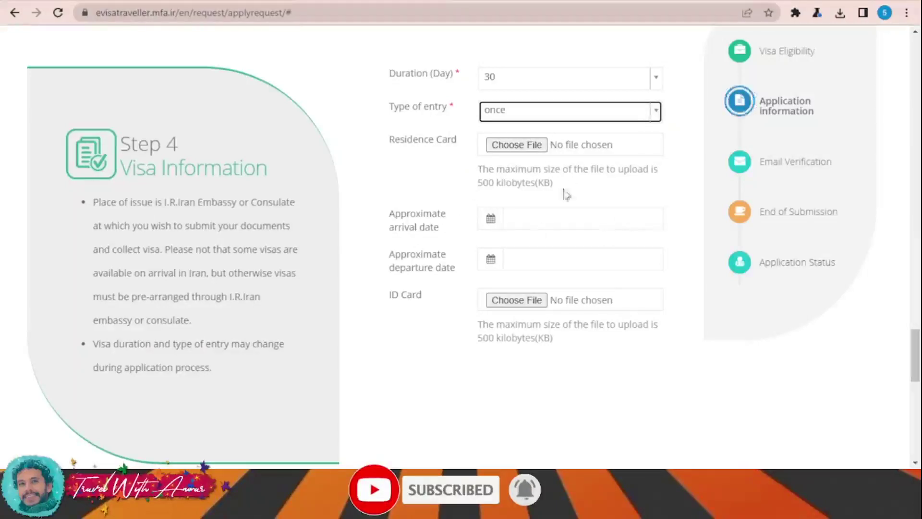
Set the arrival date to 2022/11/01
click(499, 223)
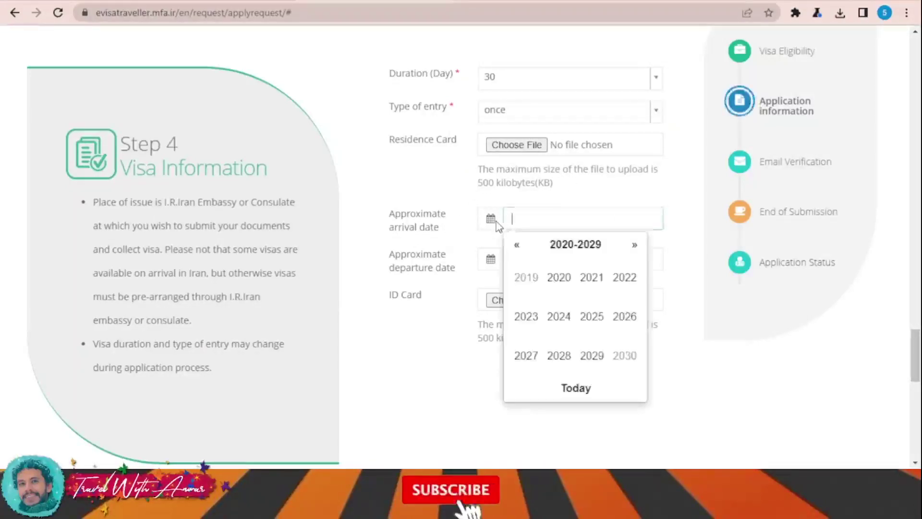
click(629, 286)
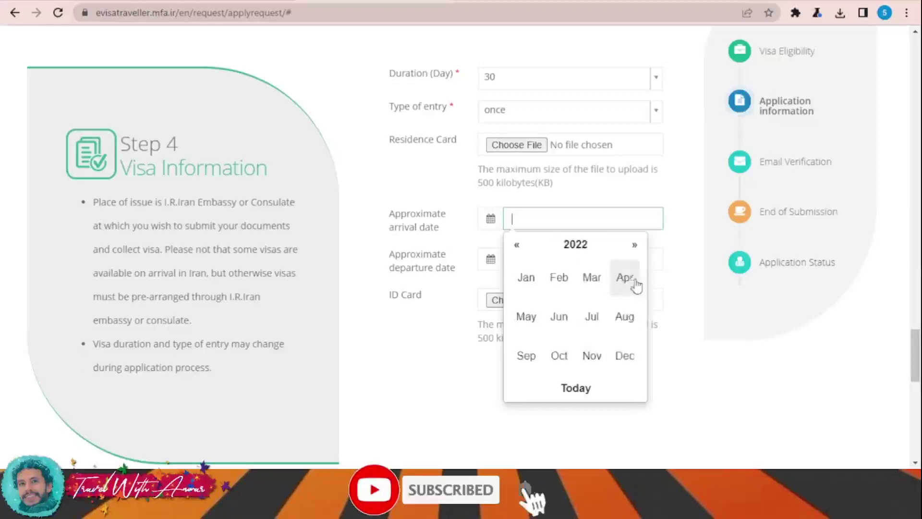
click(592, 356)
click(558, 287)
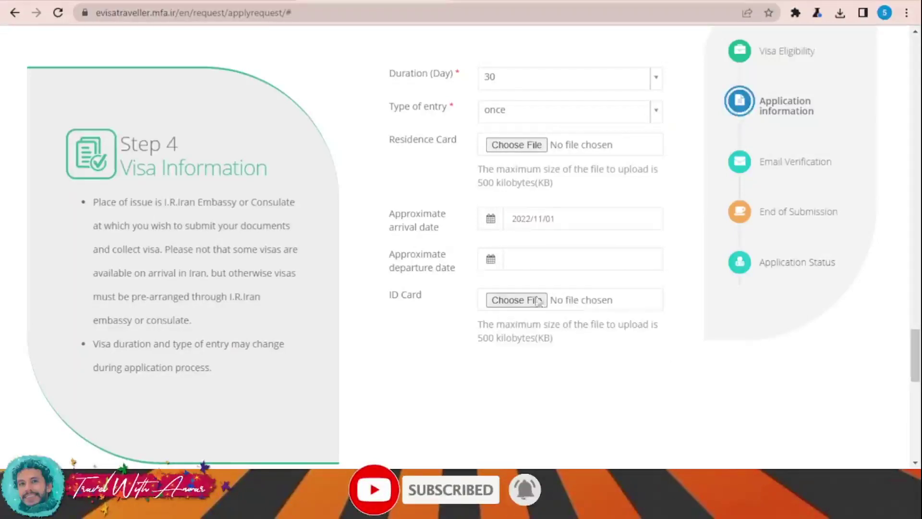
Set the departure date to 2022/12/01 and save the application to proceed
click(491, 262)
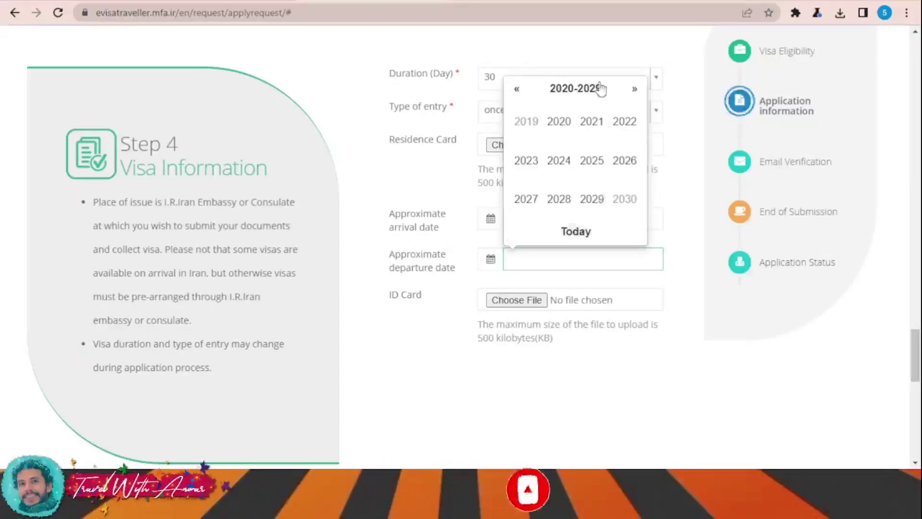
click(558, 120)
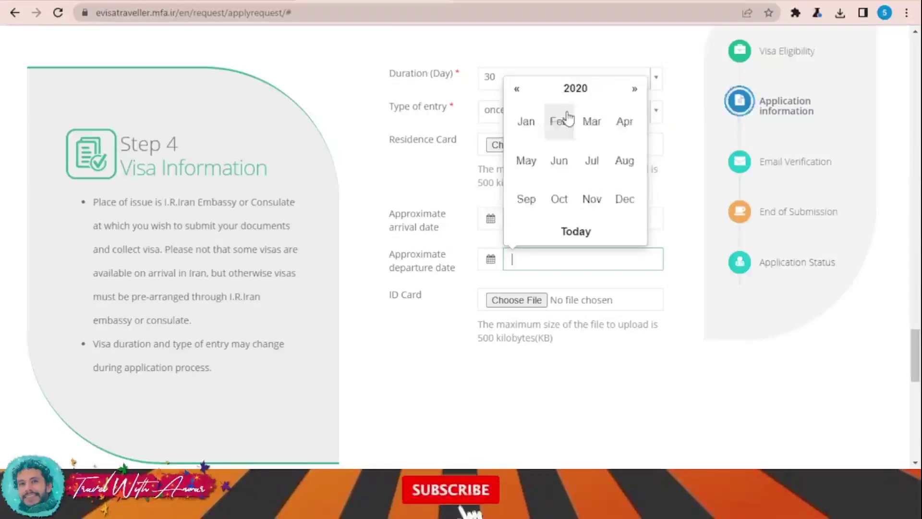
click(517, 89)
click(564, 91)
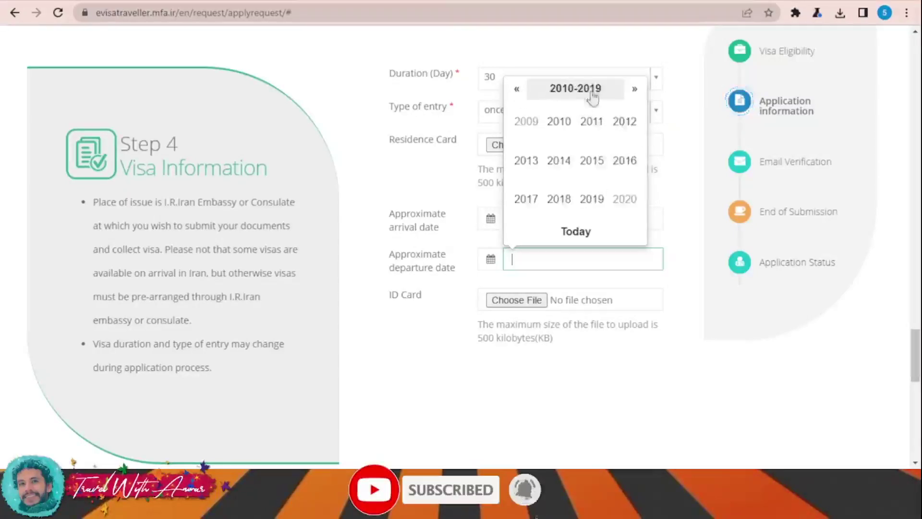
click(634, 90)
click(627, 125)
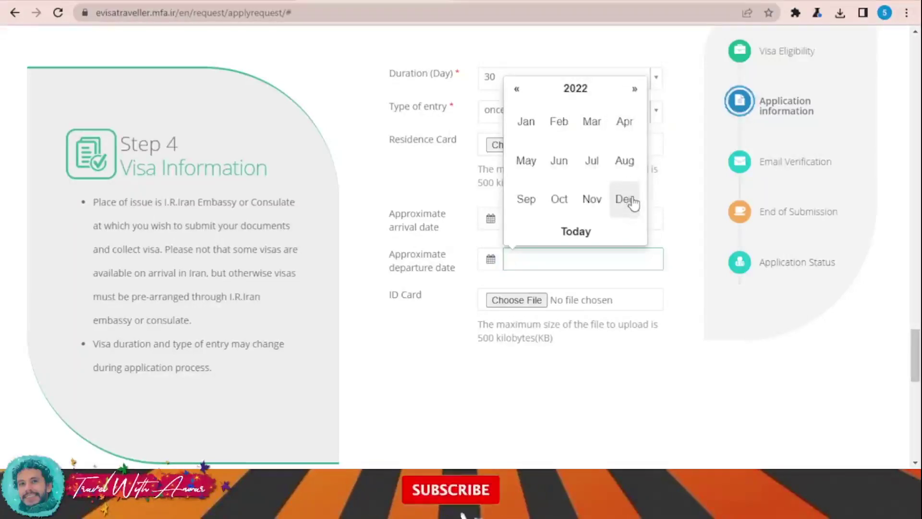
click(627, 200)
click(603, 107)
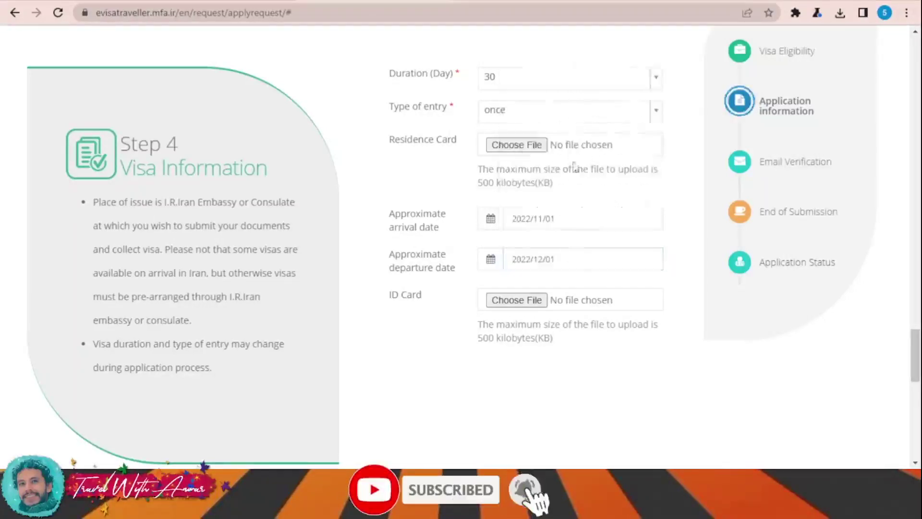
scroll(574, 167, down, 3)
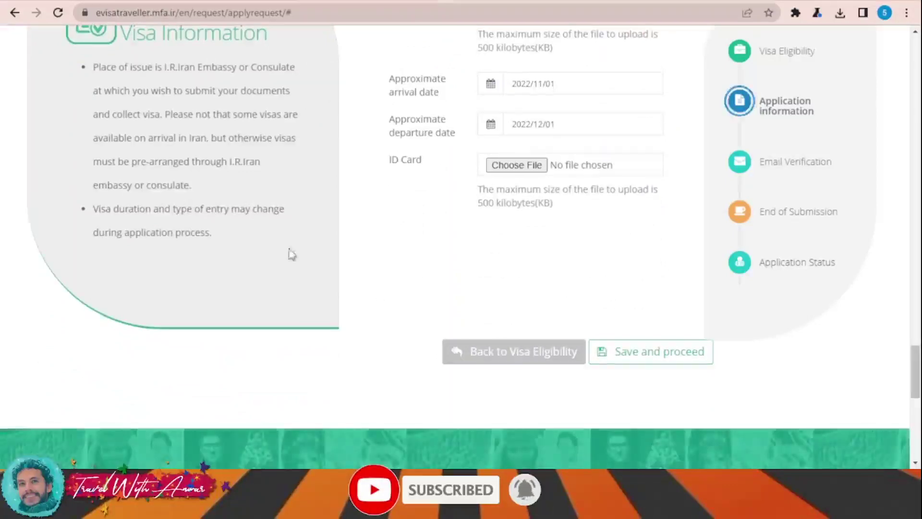
scroll(512, 308, down, 3)
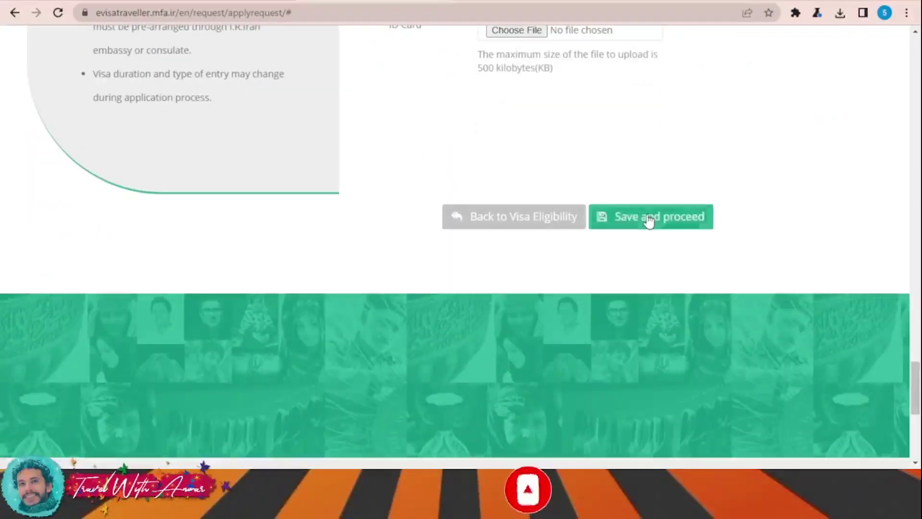
click(649, 222)
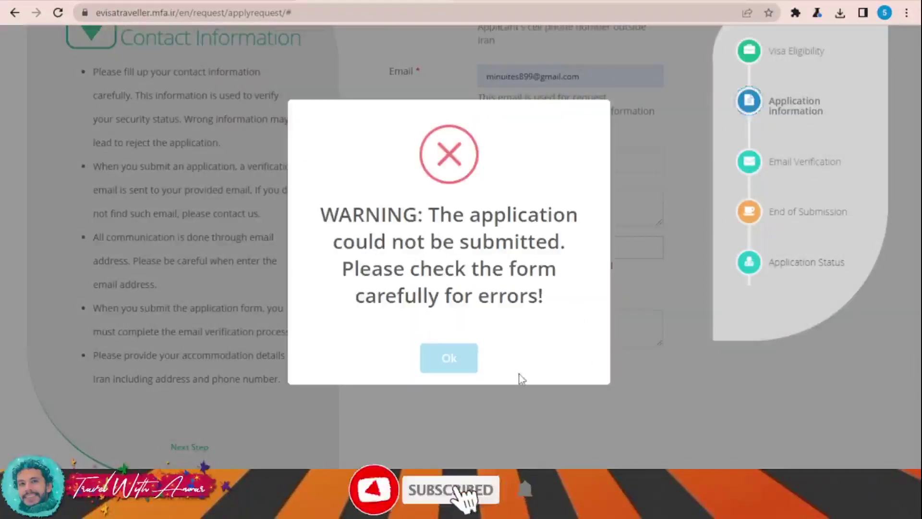
click(454, 360)
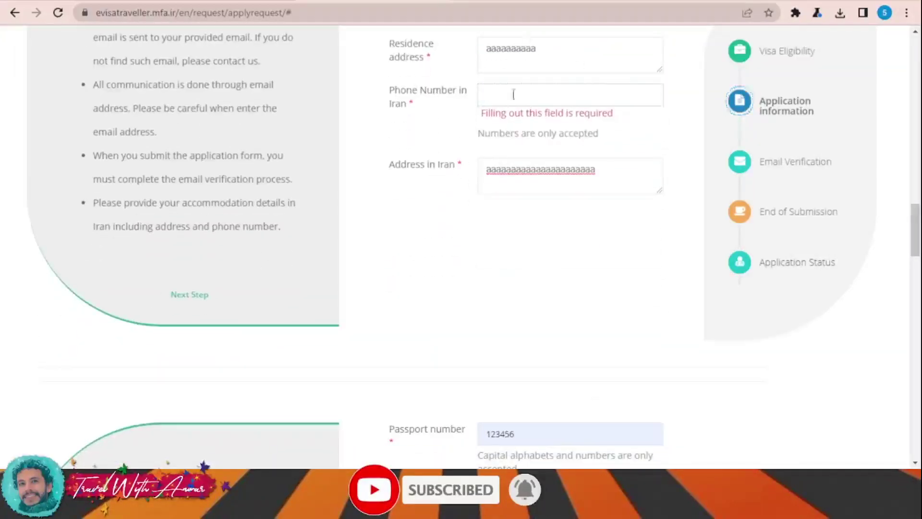
click(527, 94)
text(123456789)
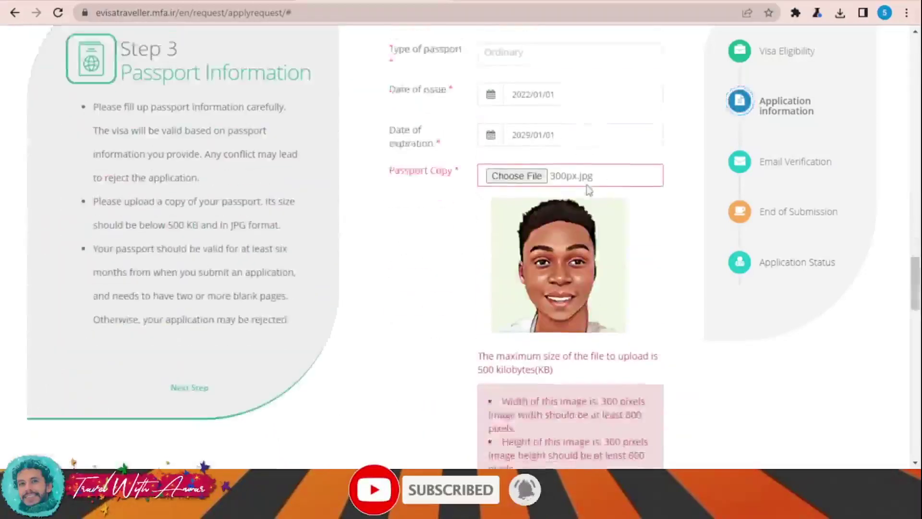
scroll(567, 192, down, 1)
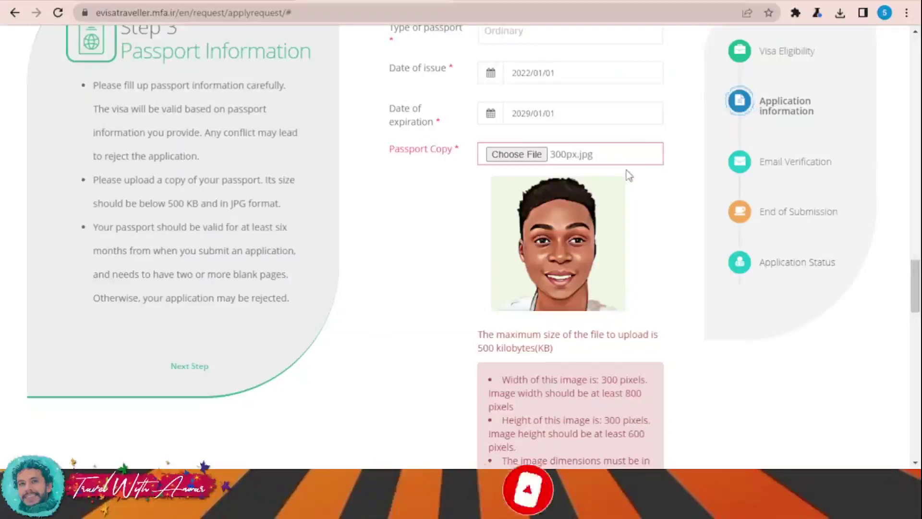
scroll(626, 171, down, 3)
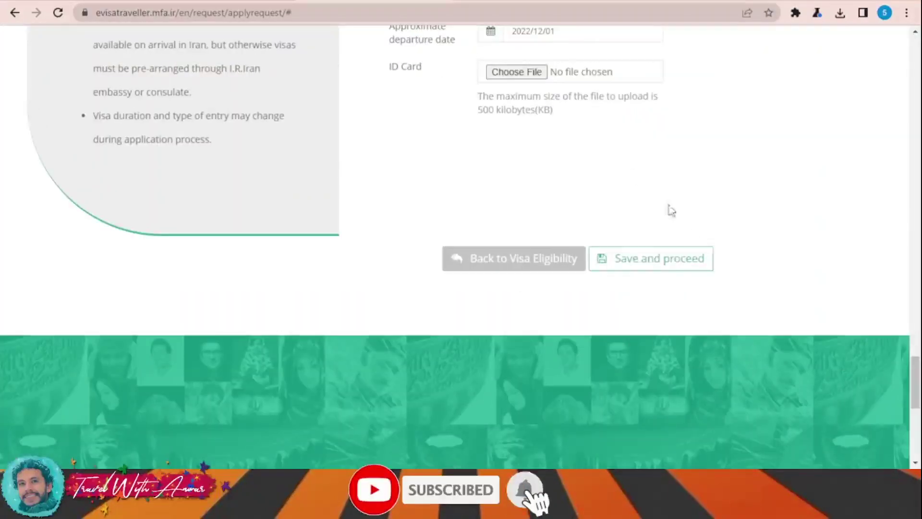
Save and proceed, then confirm the application summary at the bottom of the dialog
click(658, 262)
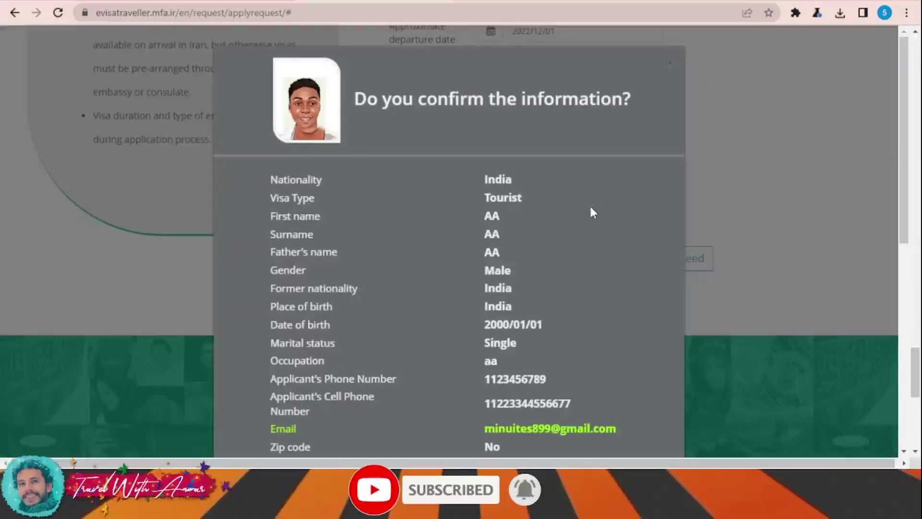
scroll(597, 208, down, 9)
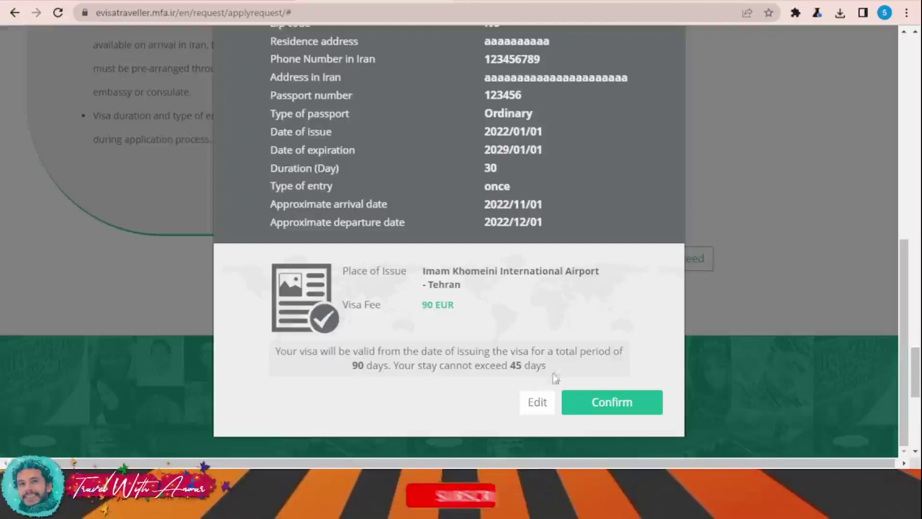
click(617, 402)
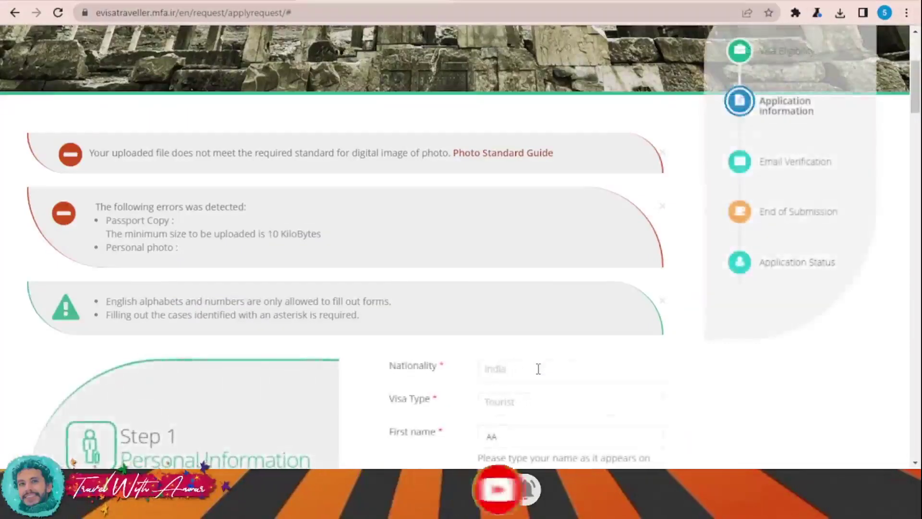
Scroll down and back up through the returned e-visa form to check its filled-in fields
scroll(538, 368, down, 1)
scroll(538, 368, down, 12)
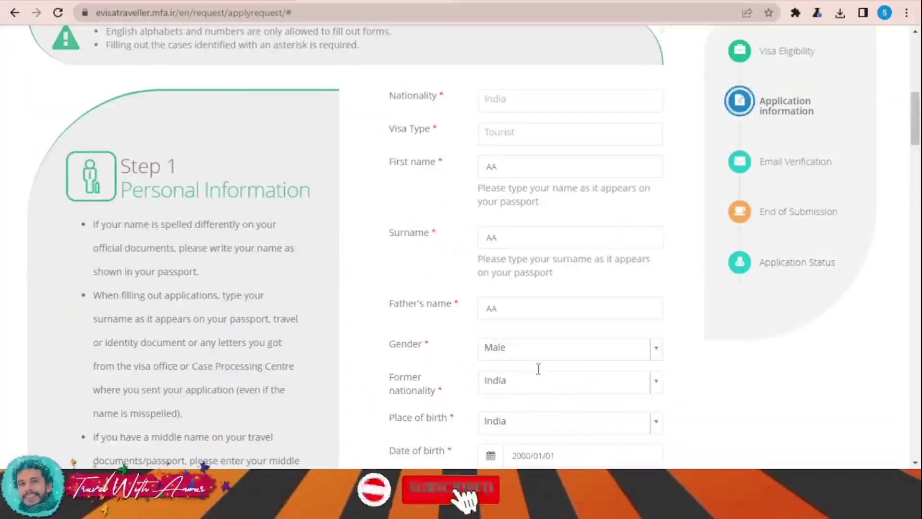
scroll(538, 369, down, 4)
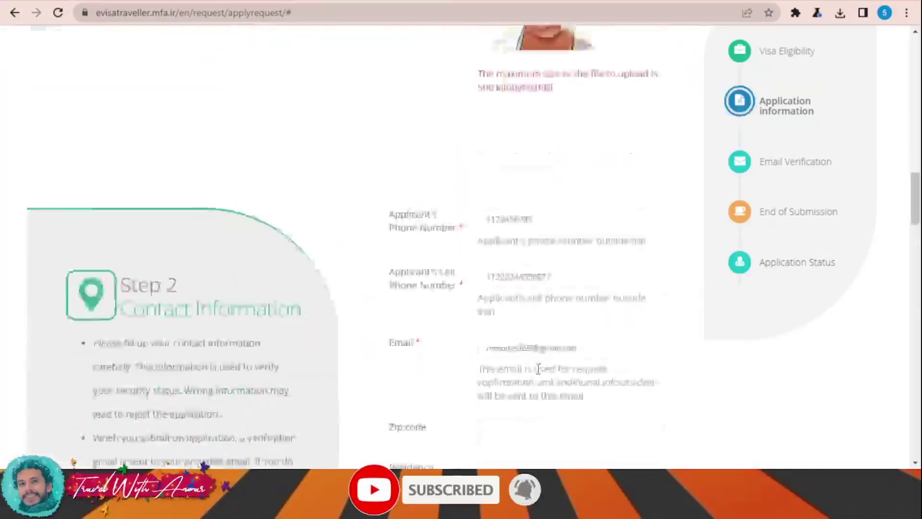
scroll(538, 368, up, 6)
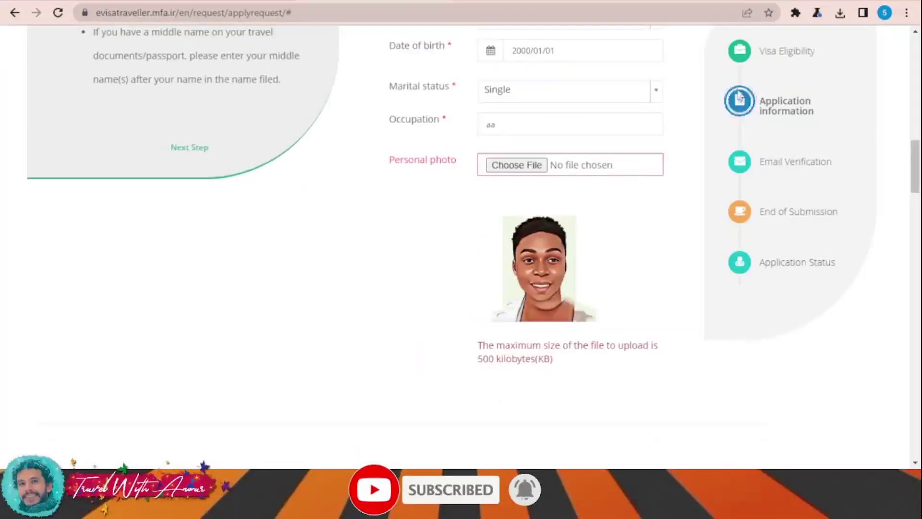
scroll(547, 281, up, 5)
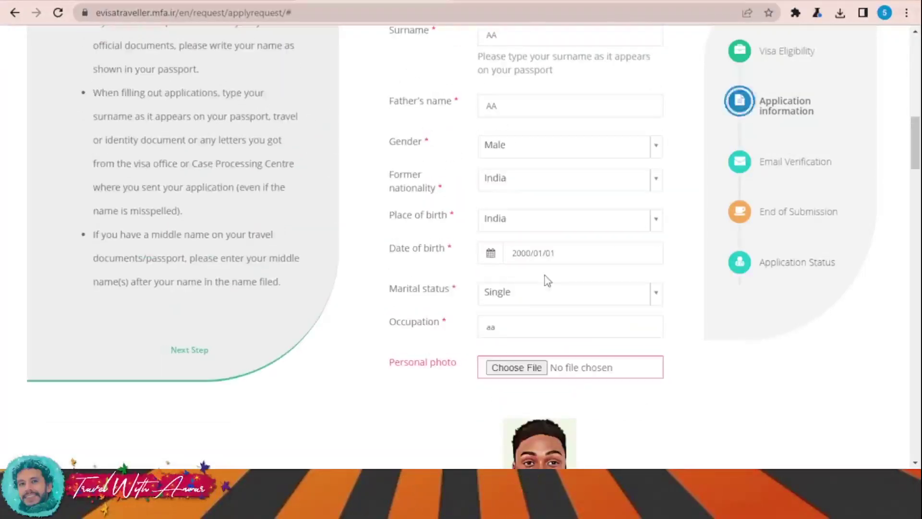
scroll(547, 281, up, 1)
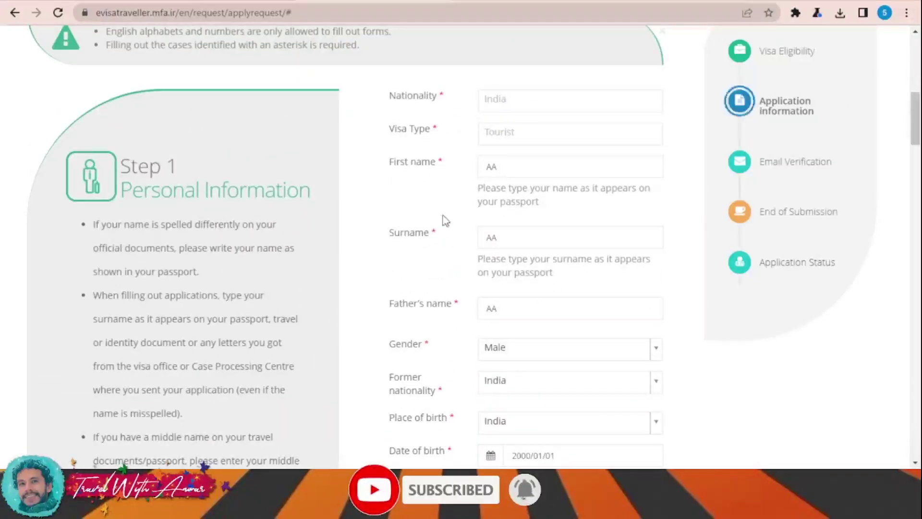
scroll(547, 225, down, 7)
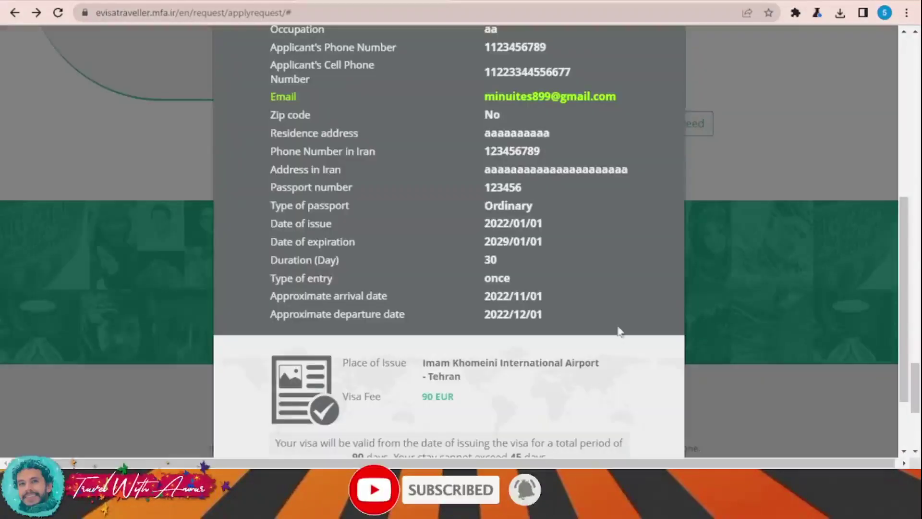
Scroll up and down through the confirmation summary to review every entry, including the 90 EUR visa fee
scroll(619, 331, up, 7)
scroll(618, 318, down, 4)
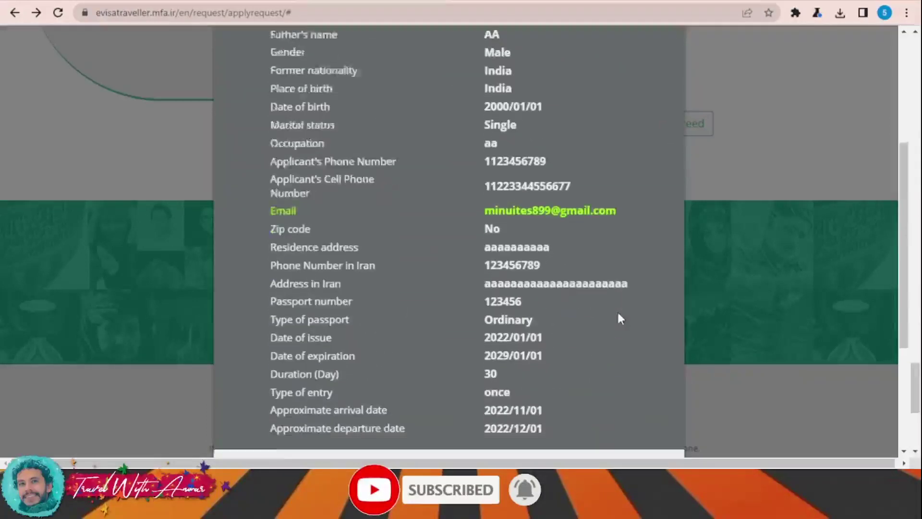
scroll(617, 314, down, 4)
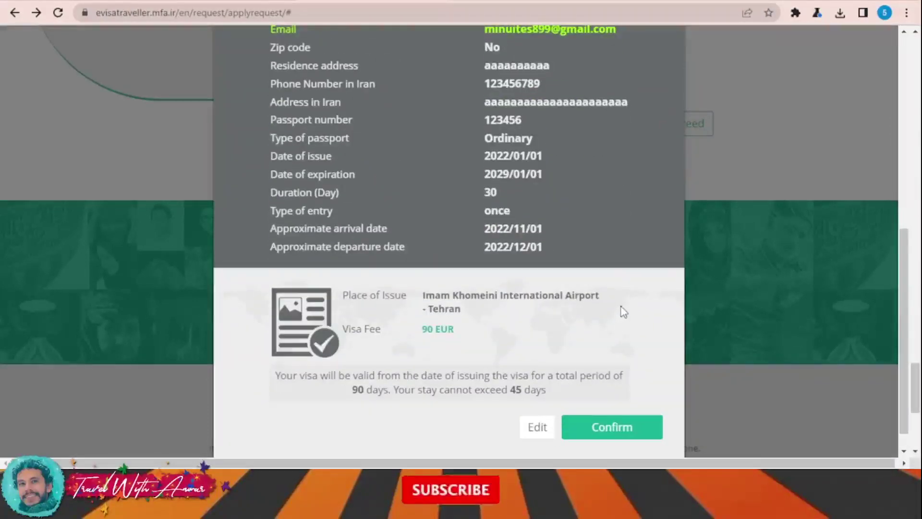
scroll(621, 311, up, 7)
scroll(620, 312, down, 4)
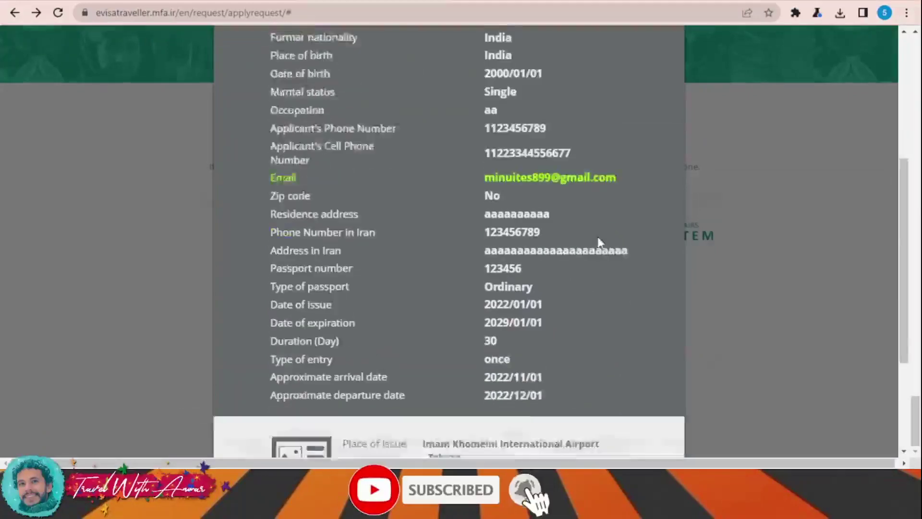
scroll(600, 242, down, 4)
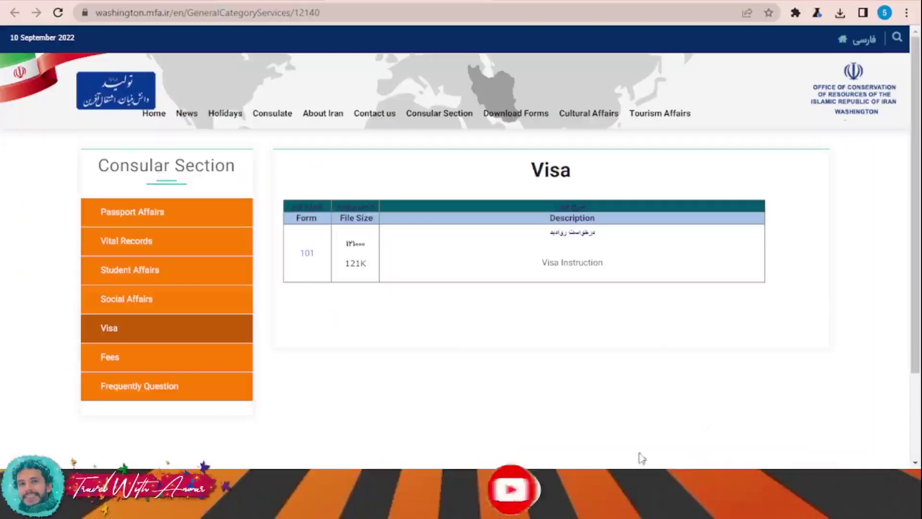
Open the 101 visa form PDF and read through its three pages of visa procedure and application form
click(305, 254)
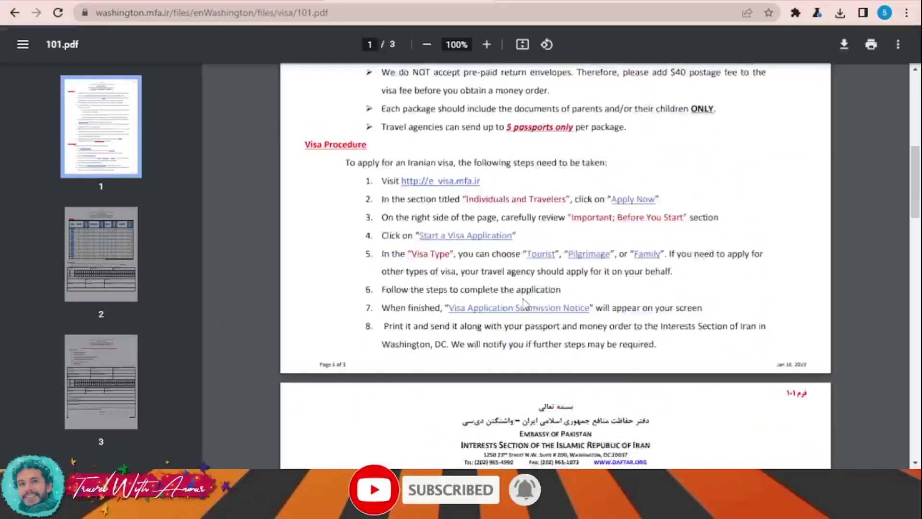
scroll(523, 298, down, 8)
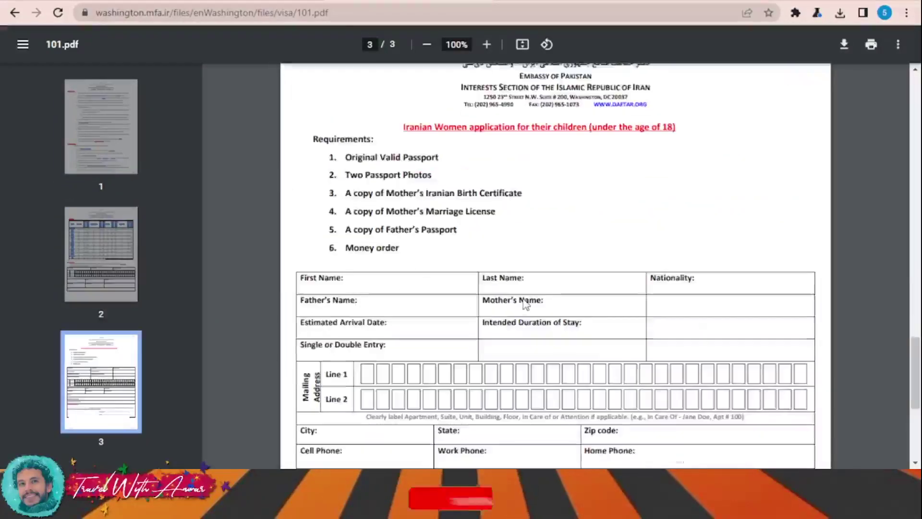
scroll(528, 300, up, 2)
scroll(530, 304, down, 4)
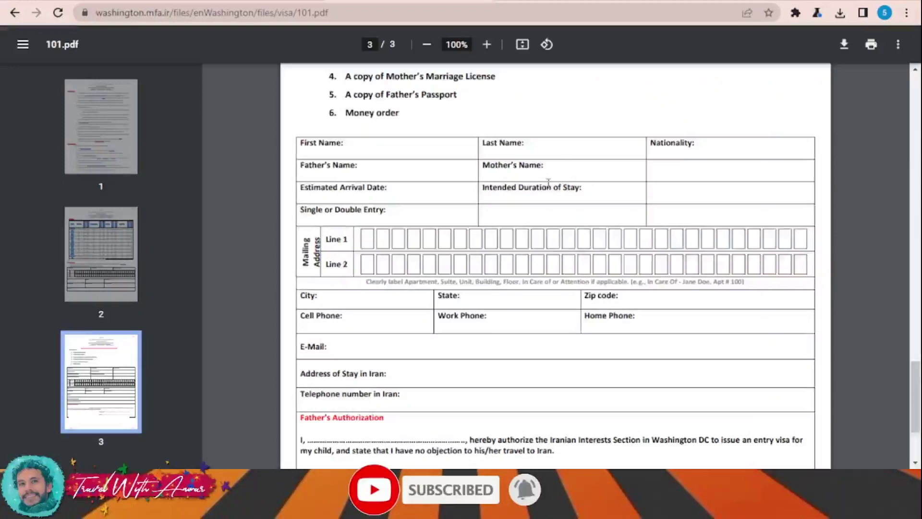
scroll(549, 183, down, 3)
scroll(724, 356, up, 10)
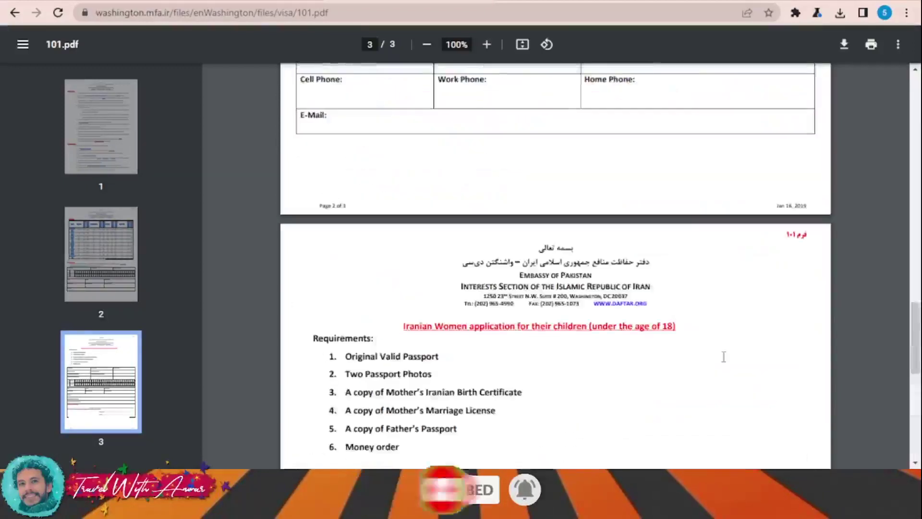
scroll(664, 354, down, 10)
scroll(669, 367, up, 15)
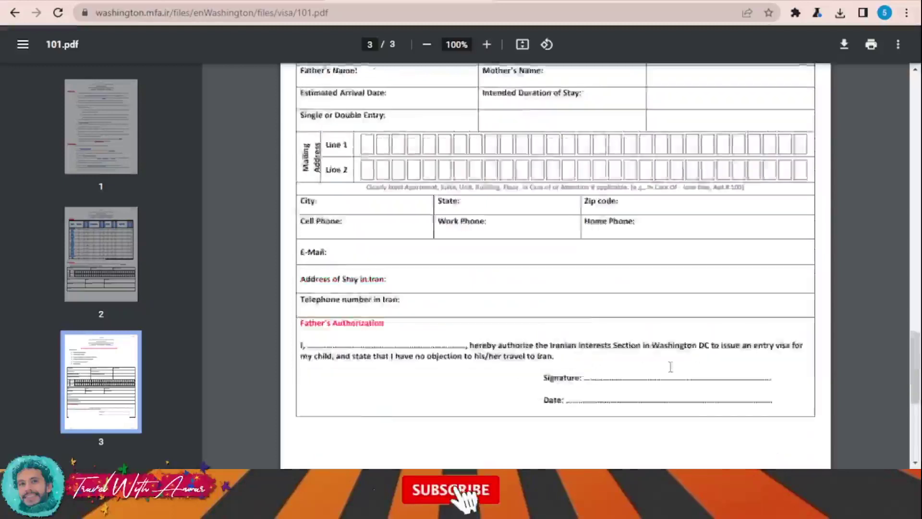
scroll(670, 367, down, 15)
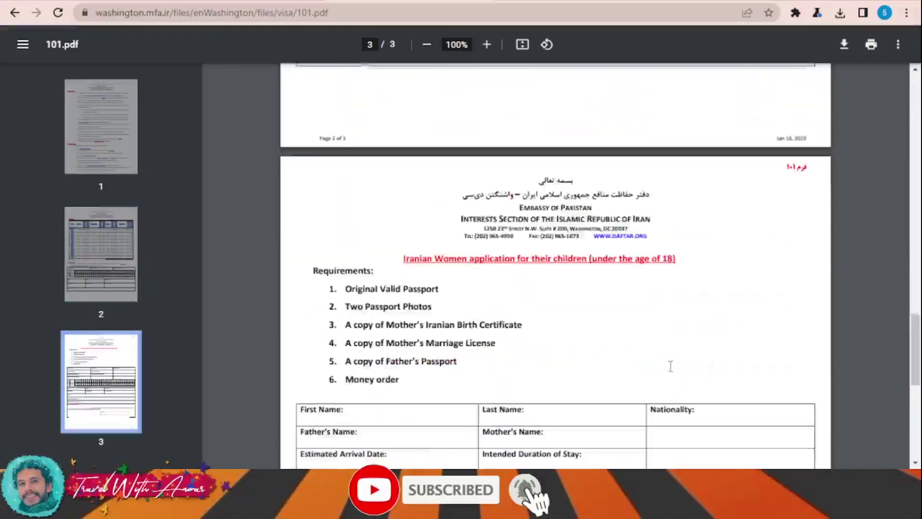
scroll(670, 364, up, 2)
scroll(670, 363, up, 6)
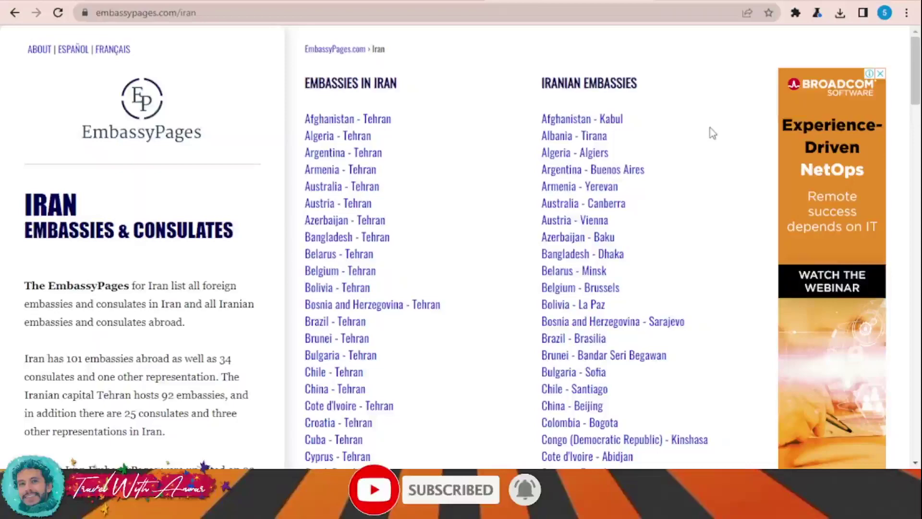
Scroll the EmbassyPages Iran page down to the footer and back up to the top
scroll(715, 127, down, 20)
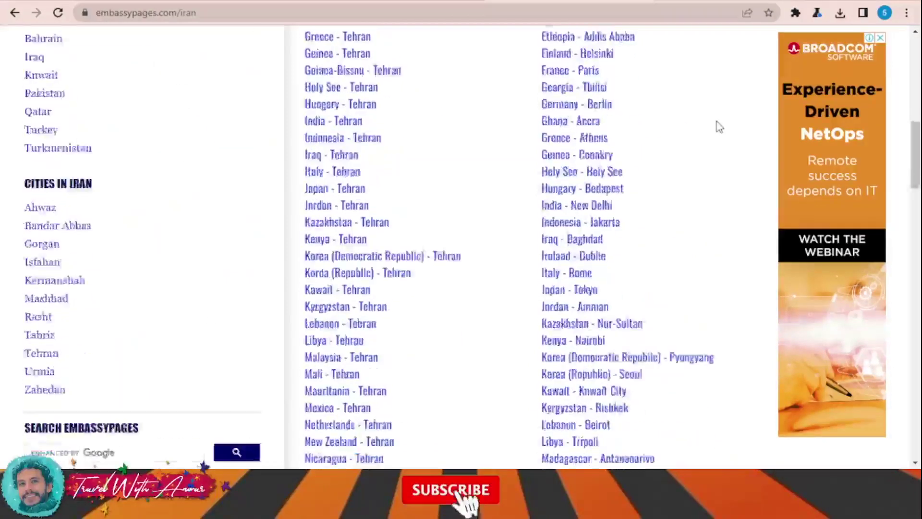
scroll(718, 125, down, 15)
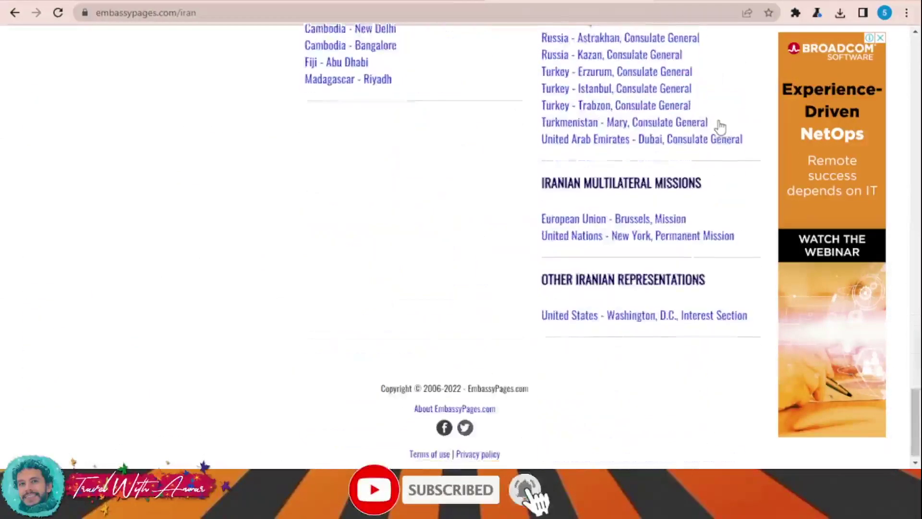
scroll(718, 126, up, 20)
scroll(725, 124, up, 15)
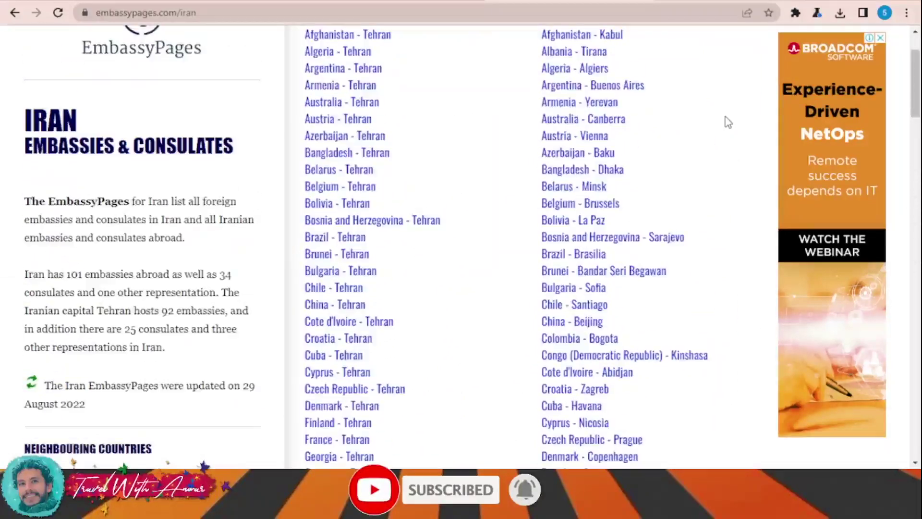